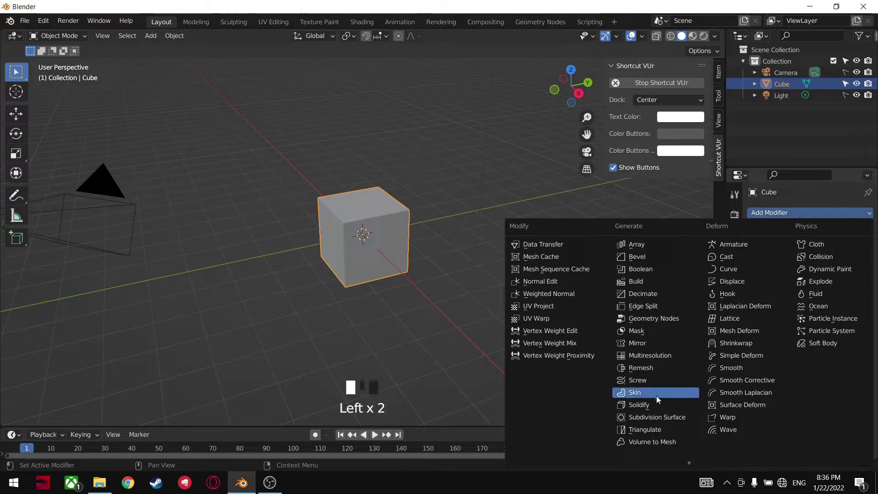
Step: Add a Subdivision Surface modifier to the cube, apply it and enter Edit Mode
click(657, 417)
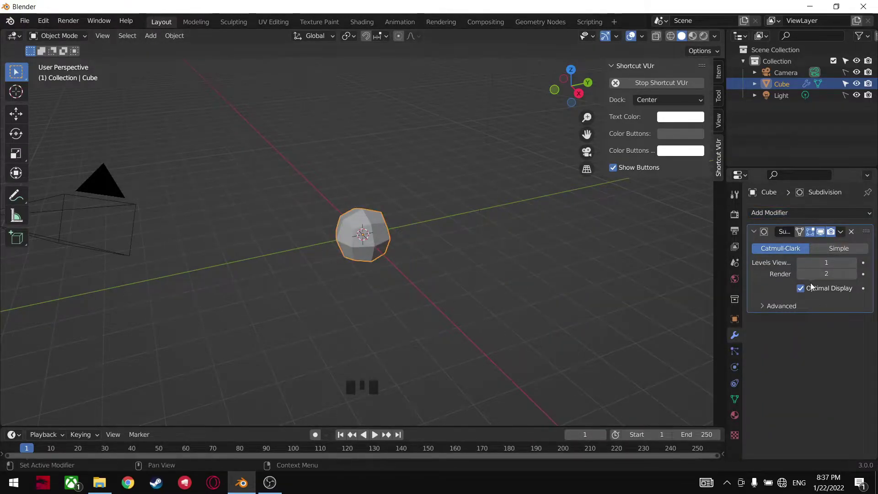
key(ctrl+a)
key(Tab)
Step: Add a horizontal loop cut around the upper half of the sphere and flatten it with a Z scale of 0
scroll(413, 254, up, 3)
key(grave)
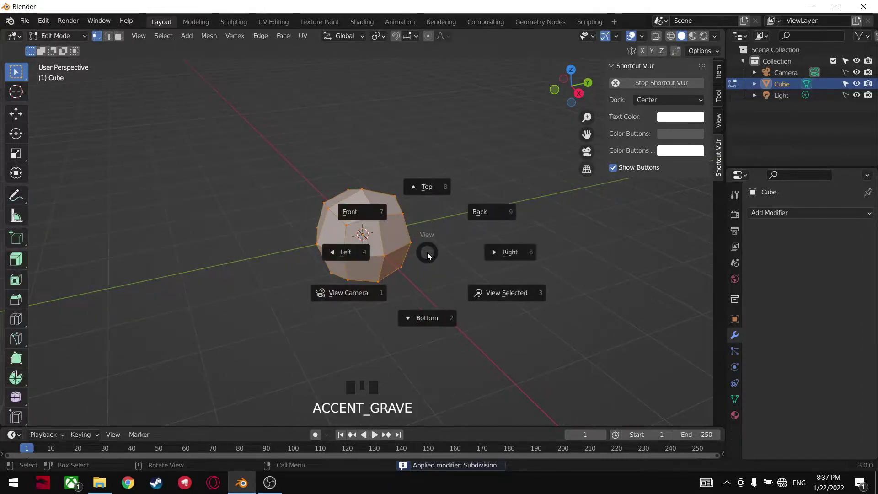
click(427, 251)
scroll(428, 250, up, 4)
scroll(446, 242, down, 3)
scroll(445, 241, up, 2)
key(ctrl+r)
click(434, 211)
key(s)
key(z)
key(0)
click(415, 216)
Step: Add a matching horizontal loop cut around the lower half of the sphere and flatten it with a Z scale of 0
key(ctrl+r)
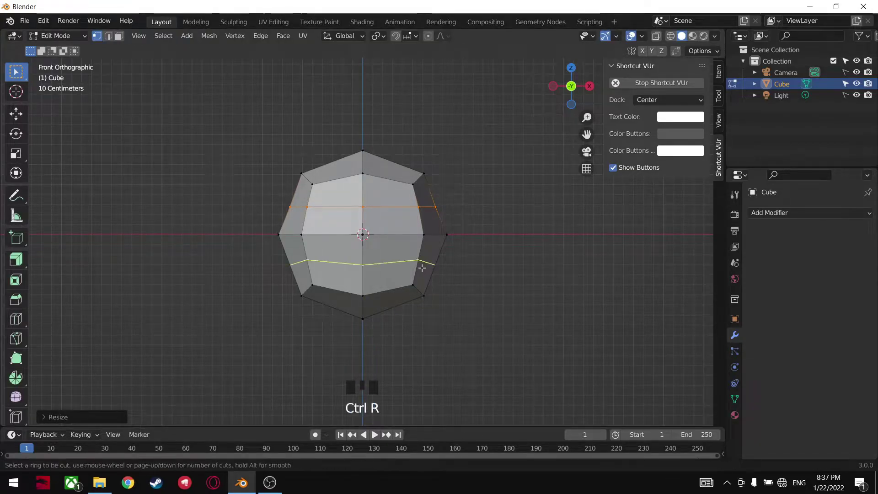
click(419, 263)
click(419, 264)
key(s)
key(z)
key(0)
click(419, 263)
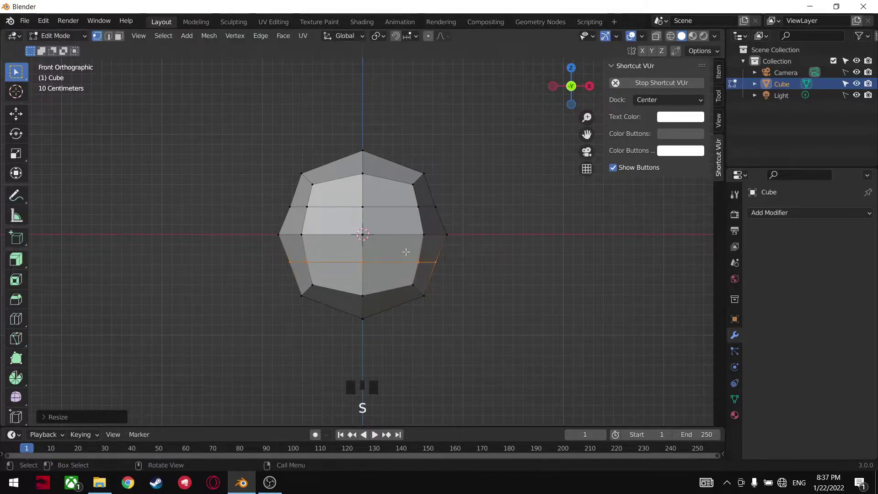
Step: Select the faces of the sphere's middle band except at the back and extrude them outward along their normals
key(3)
drag(246, 214, 509, 255)
middle_drag(508, 256, 527, 276)
shift+click(503, 258)
shift+click(488, 287)
key(grave)
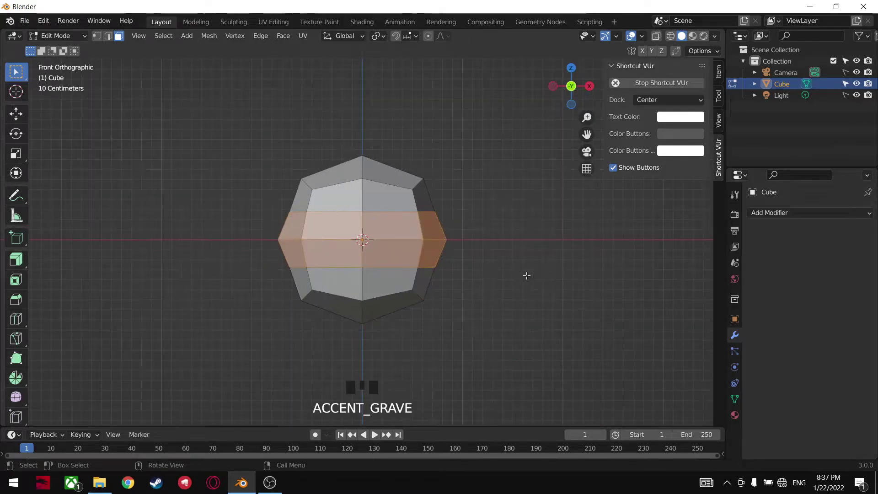
scroll(496, 286, up, 4)
key(grave)
key(8)
scroll(494, 288, down, 4)
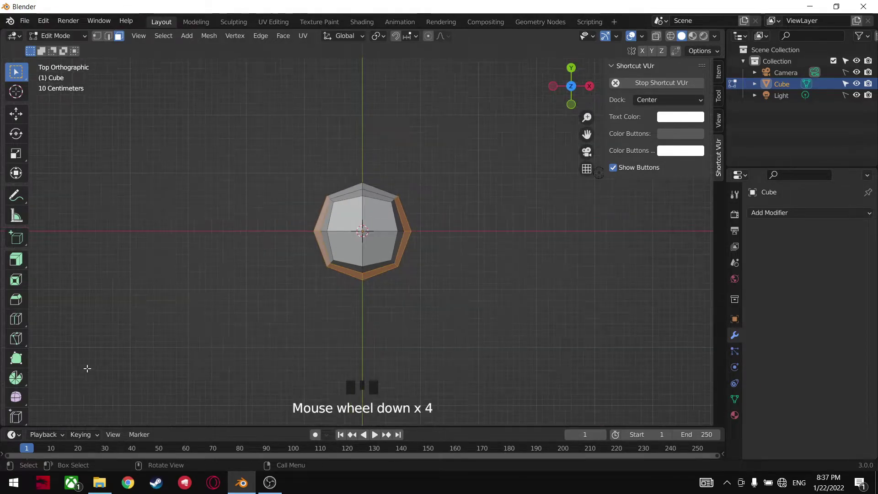
click(16, 259)
drag(375, 295, 370, 285)
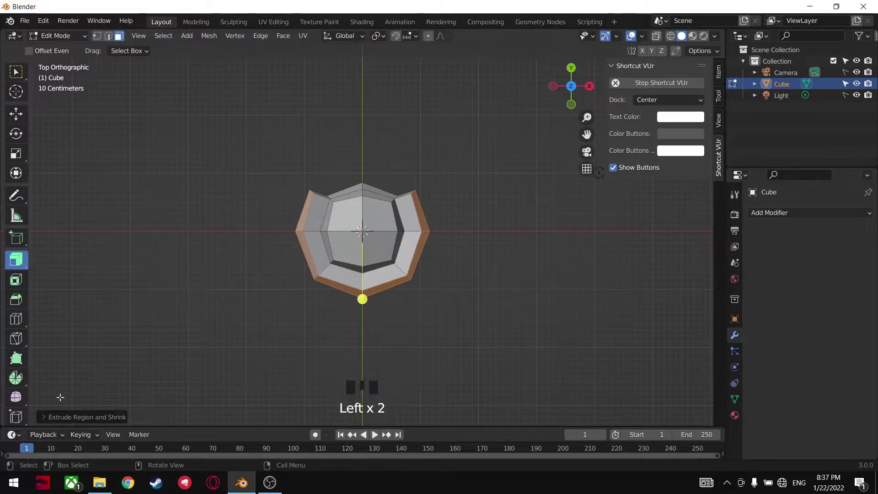
Step: Set the band's extrusion offset to 0.2 m and clear the selection
click(69, 416)
click(149, 386)
key(Return)
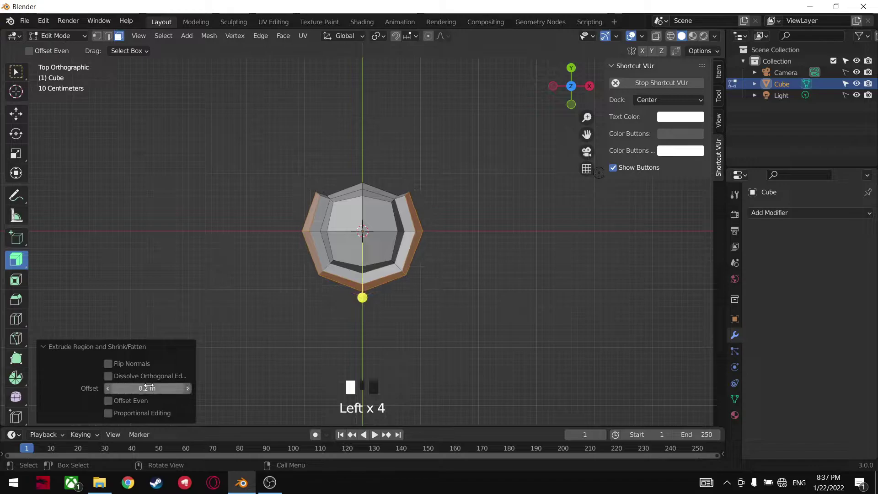
click(482, 296)
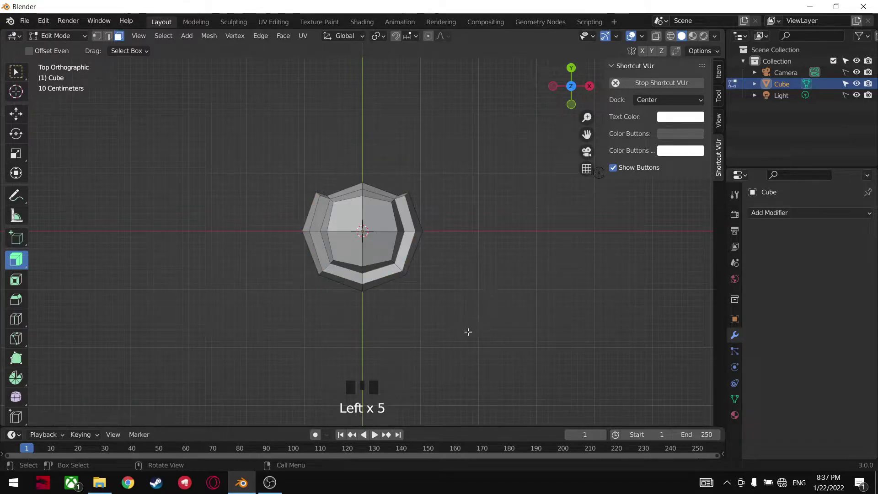
Step: Select the extruded band's upper and lower outer edge loops and scale them to about 0.57 along Z
middle_drag(424, 311, 435, 231)
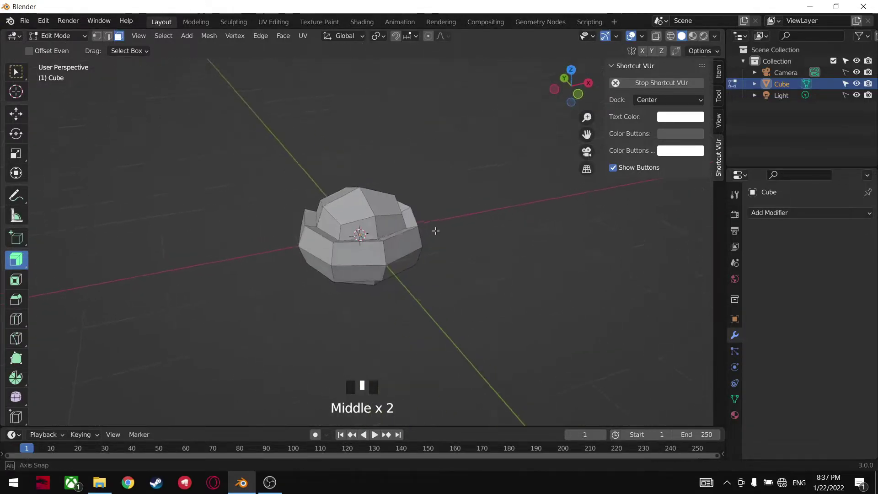
key(grave)
key(7)
scroll(451, 249, up, 4)
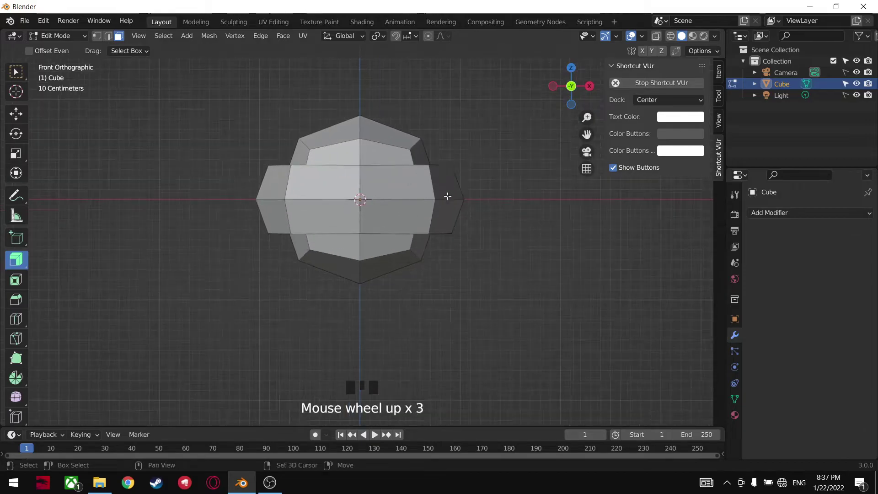
shift+middle_drag(447, 192, 401, 190)
key(2)
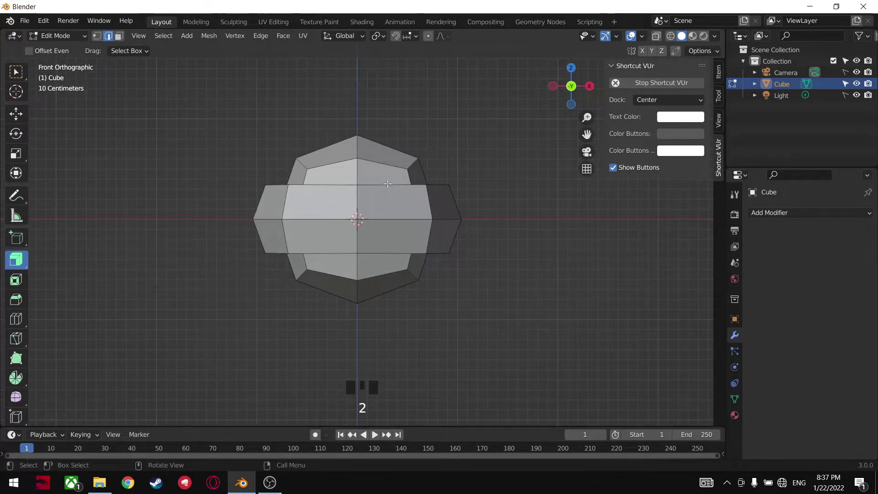
shift+click(388, 184)
alt+click(379, 184)
alt+shift+click(385, 254)
key(s)
key(z)
click(473, 200)
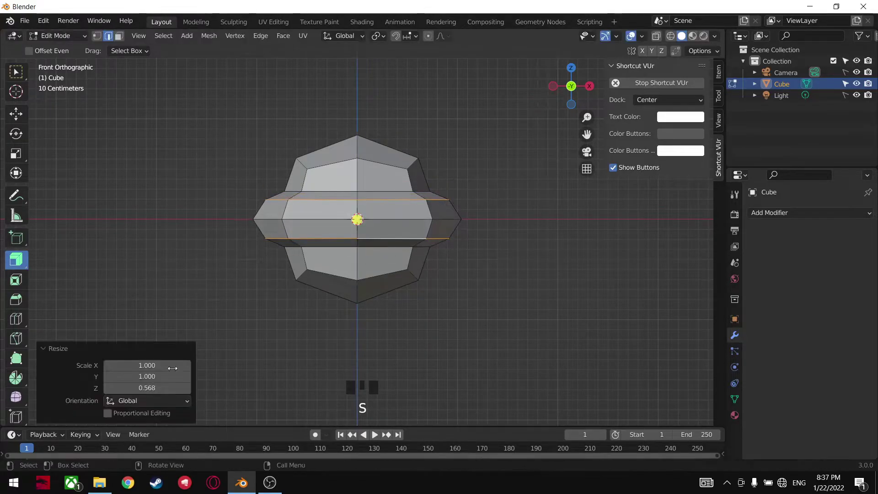
Step: Set the Z scale of the two edge loops to 0.5 and clear the selection
click(156, 388)
text(.5)
key(Return)
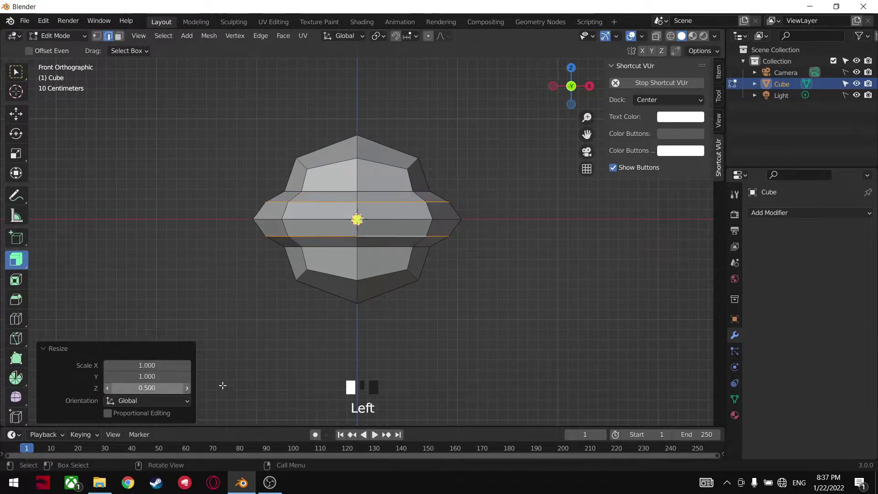
click(477, 316)
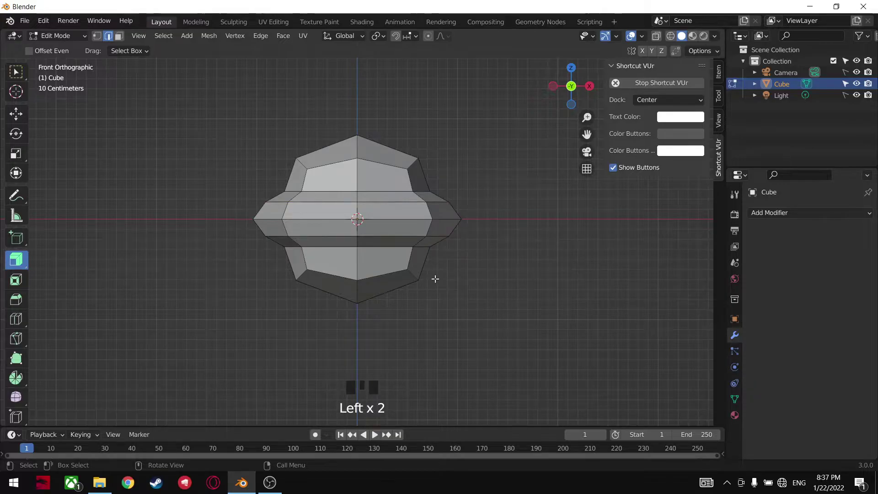
Step: Select the whole extruded band's faces through the mesh in face mode with X-ray on
middle_drag(426, 272, 408, 264)
key(grave)
key(KP_1)
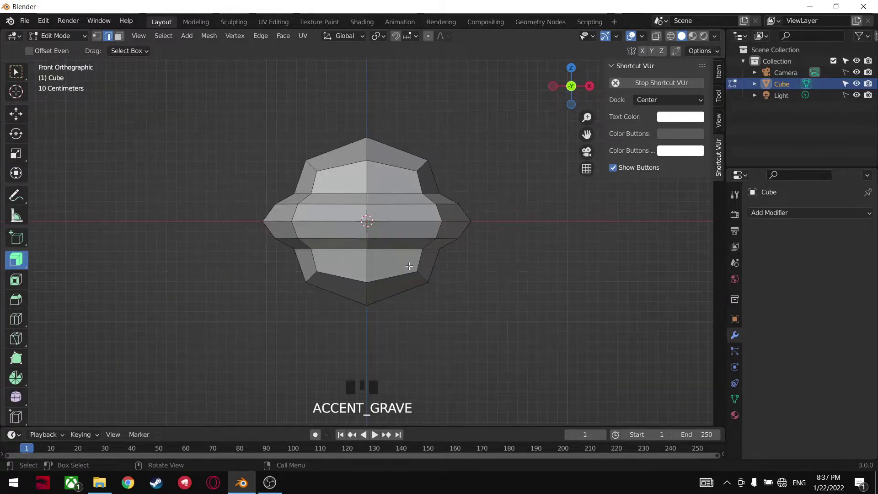
key(3)
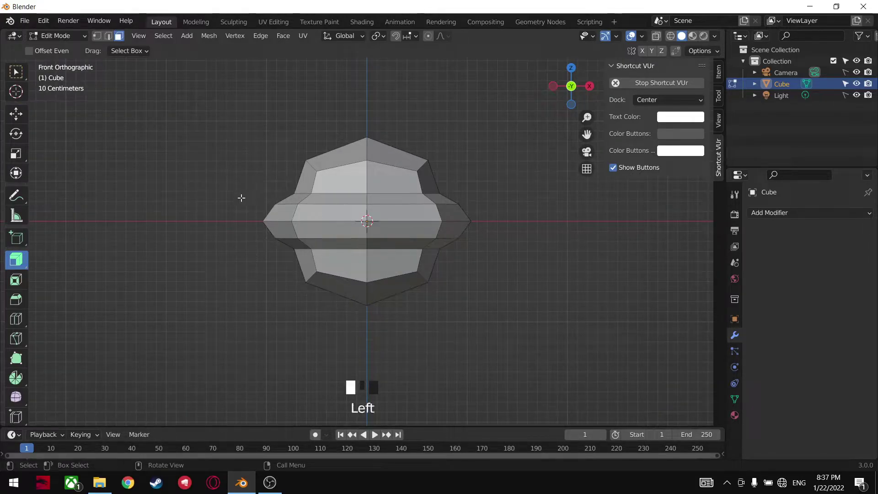
click(659, 35)
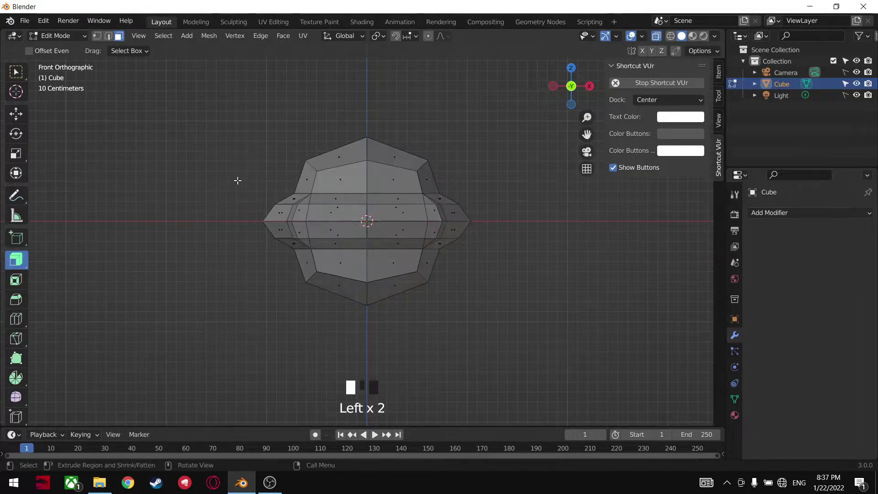
drag(245, 198, 497, 244)
middle_drag(497, 244, 388, 214)
key(grave)
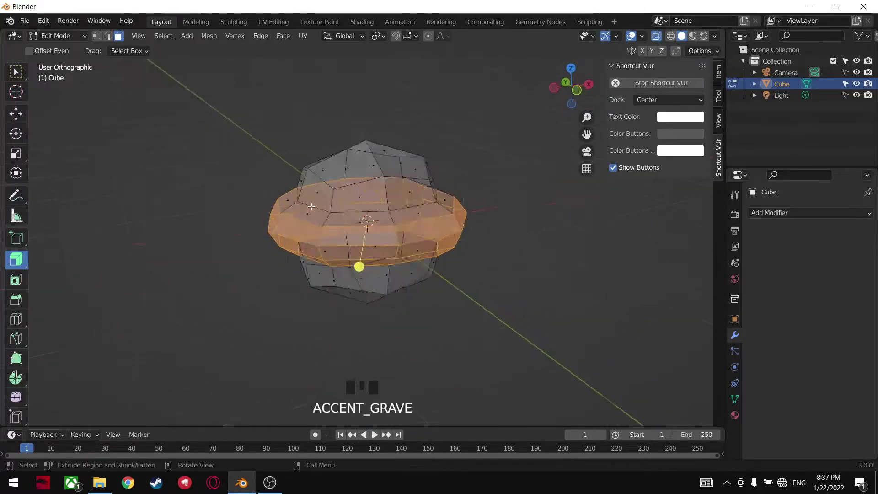
drag(251, 194, 504, 247)
Step: Deselect the faces at the back of the mesh, keeping the U-shaped band selected, and turn X-ray off
middle_drag(237, 202, 370, 271)
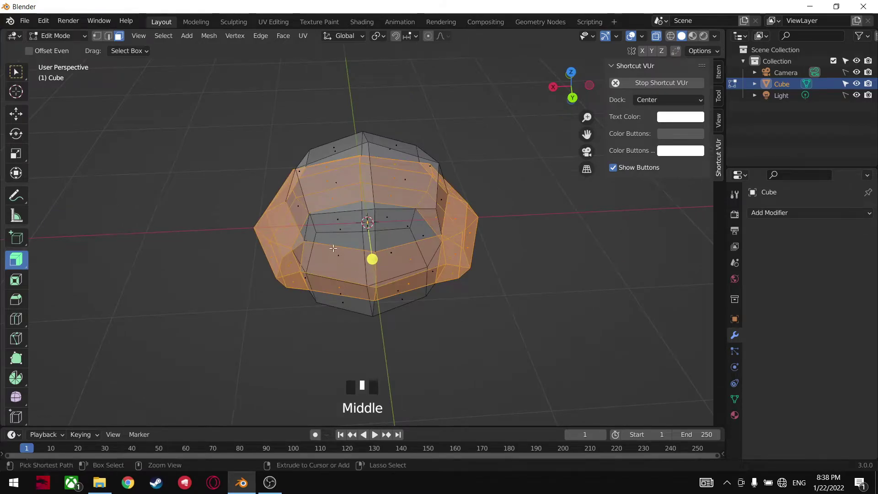
ctrl+click(347, 274)
ctrl+click(457, 279)
ctrl+click(412, 279)
middle_drag(424, 309, 398, 312)
key(grave)
key(grave)
key(8)
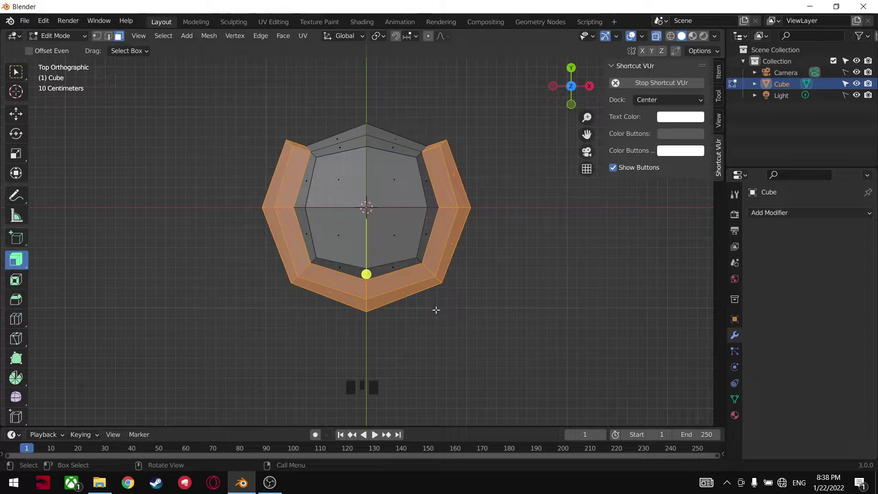
click(655, 36)
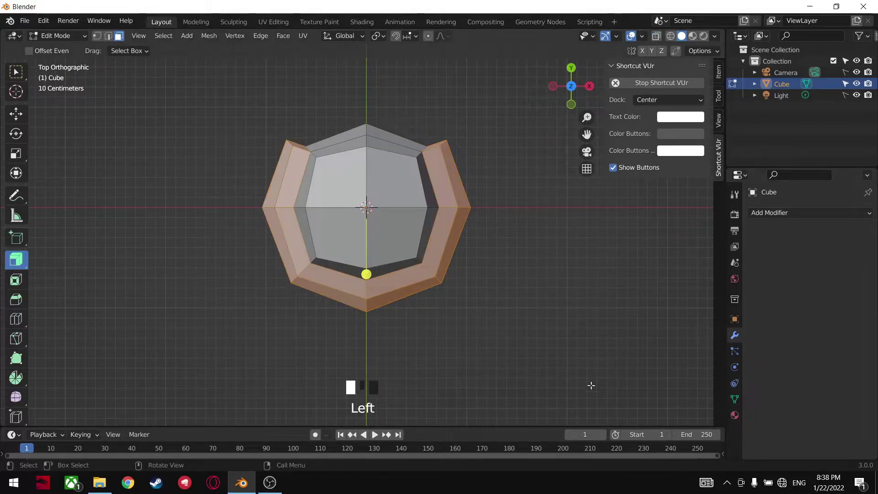
Step: Add unslid vertical loop cuts, three per section, through all four vertical sections of the mesh
middle_drag(497, 362, 492, 327)
middle_click(426, 306)
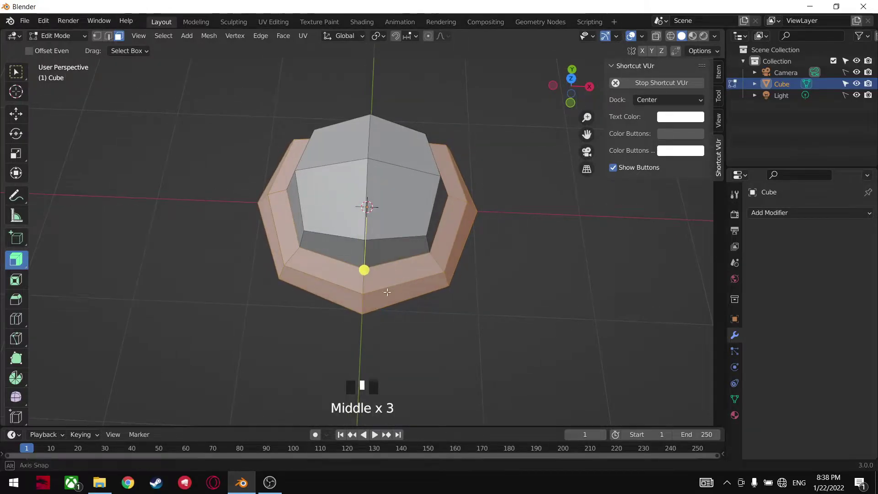
key(grave)
key(ctrl+r)
scroll(354, 173, up, 2)
click(356, 176)
right_click(356, 176)
key(ctrl+r)
click(362, 240)
right_click(363, 241)
key(ctrl+r)
click(361, 240)
right_click(361, 241)
key(ctrl+r)
click(399, 207)
right_click(399, 207)
middle_drag(399, 207, 481, 237)
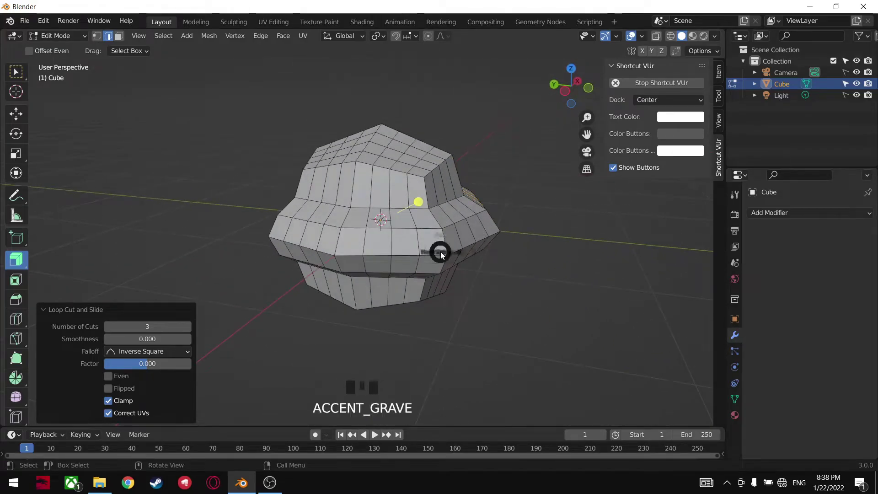
Step: Select the extruded band's faces using X-ray, deselect the back faces, and hide the rest of the mesh by inverting the selection
key(grave)
click(654, 37)
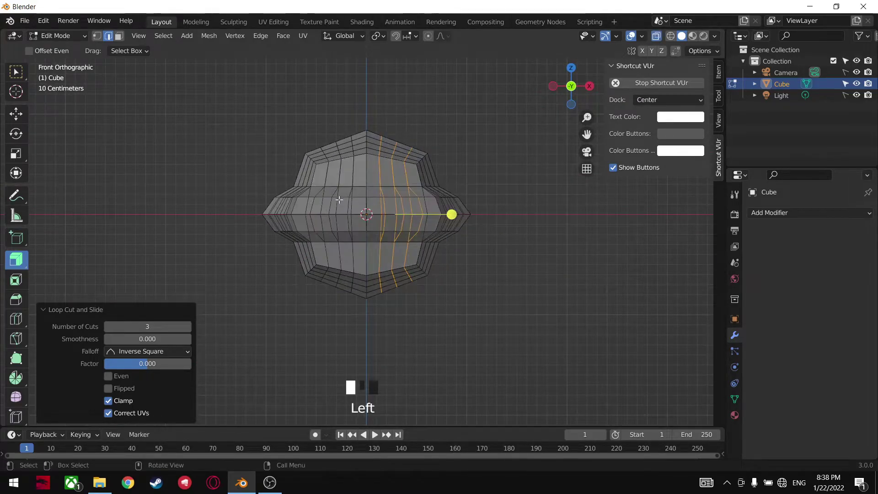
key(3)
drag(248, 188, 501, 244)
middle_drag(441, 240, 402, 249)
click(657, 37)
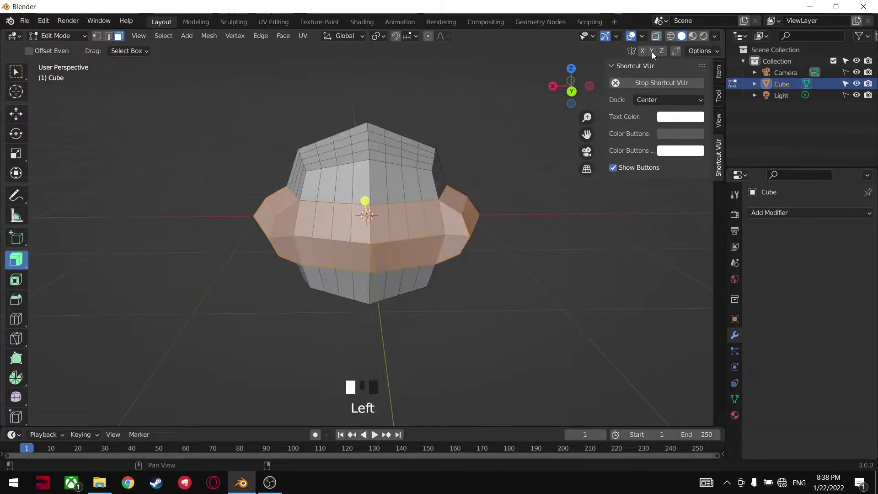
ctrl+click(302, 199)
ctrl+click(395, 250)
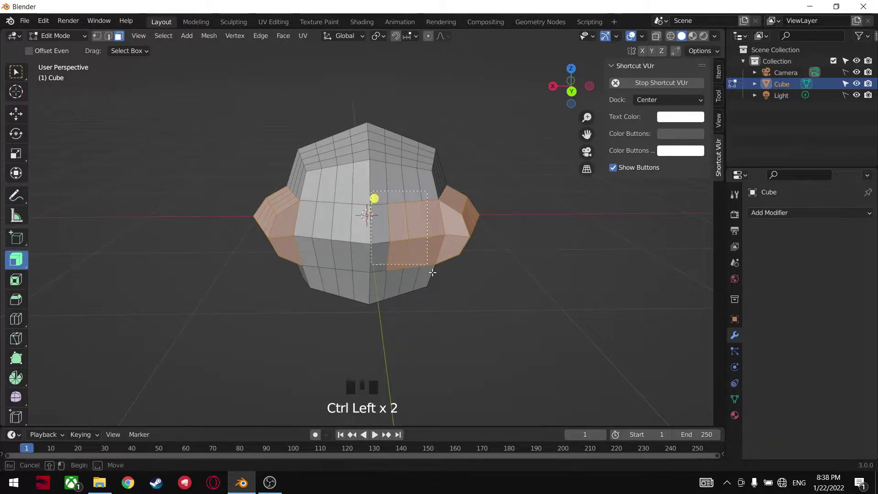
middle_drag(551, 257, 357, 303)
key(grave)
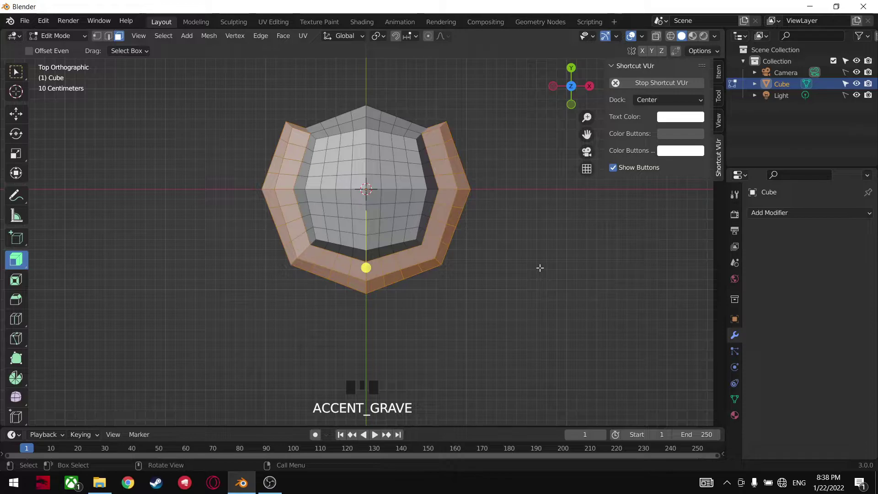
middle_drag(540, 268, 533, 147)
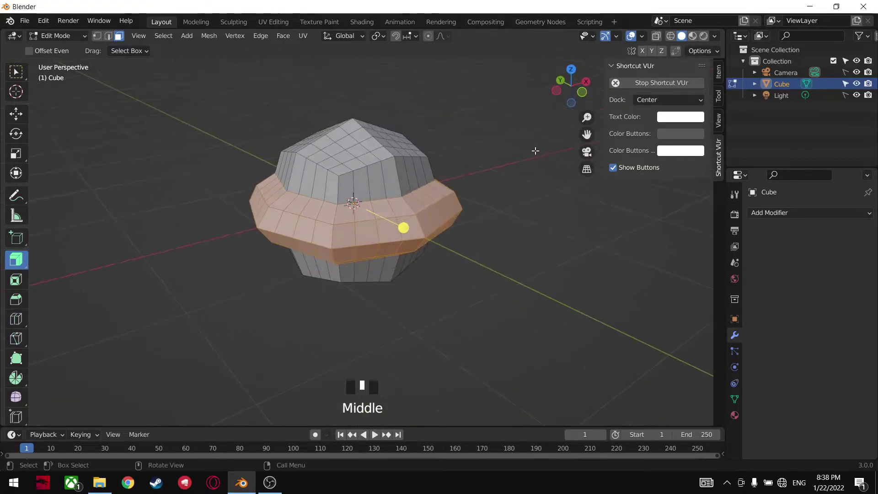
key(ctrl+i)
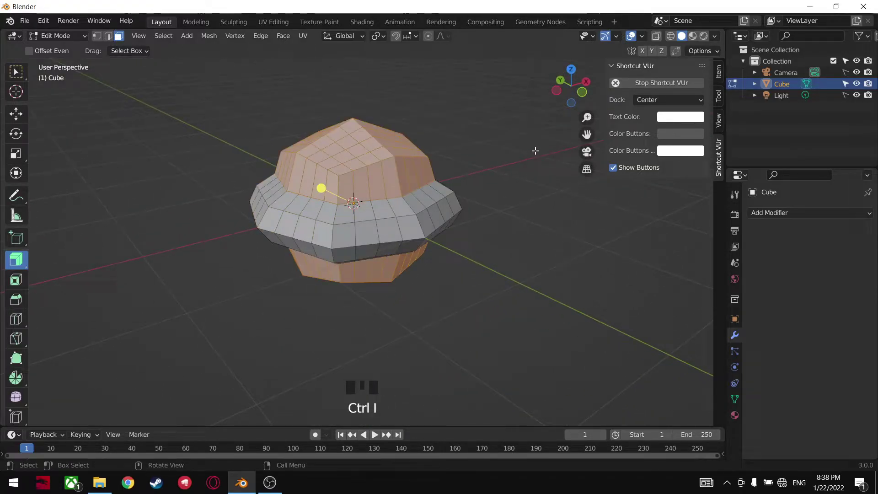
key(h)
Step: Select the middle cross-section edge loop of each of the six band segments and scale them all to 1.1
key(grave)
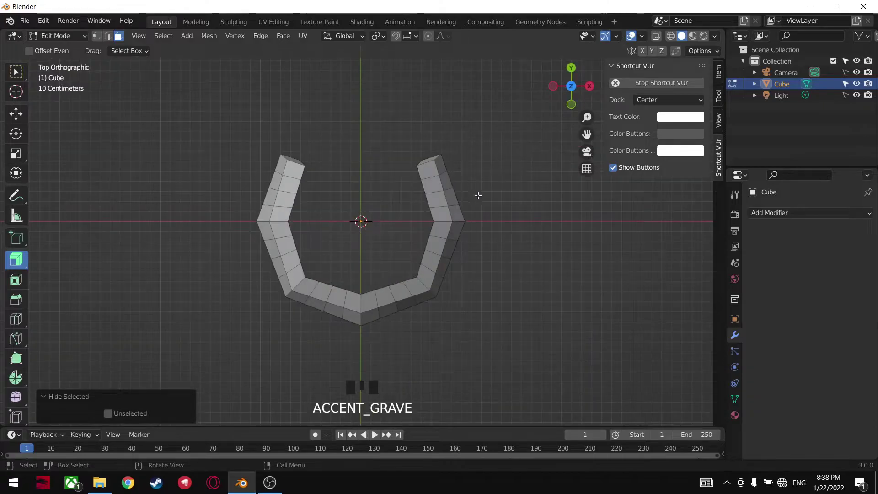
shift+middle_drag(478, 196, 452, 200)
scroll(361, 216, up, 1)
alt+click(386, 186)
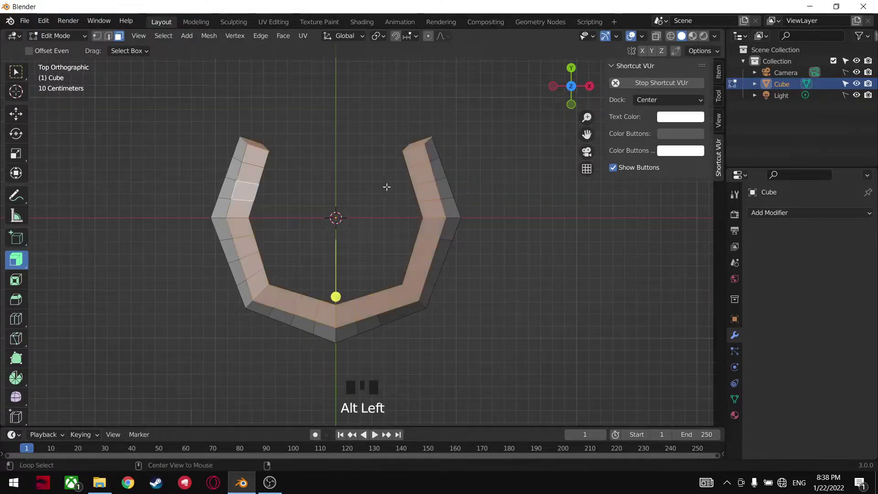
key(2)
click(321, 195)
alt+shift+click(255, 184)
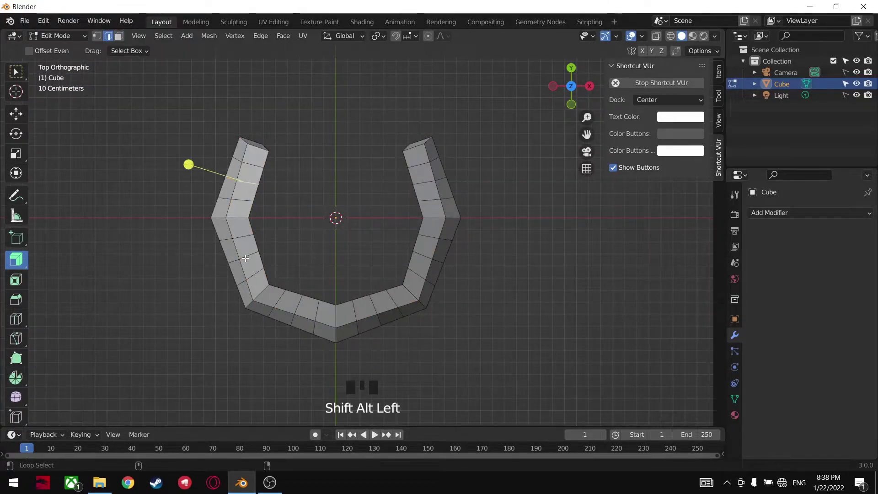
alt+shift+click(246, 256)
alt+shift+click(298, 318)
alt+shift+click(379, 310)
alt+shift+click(418, 262)
alt+shift+click(433, 179)
key(s)
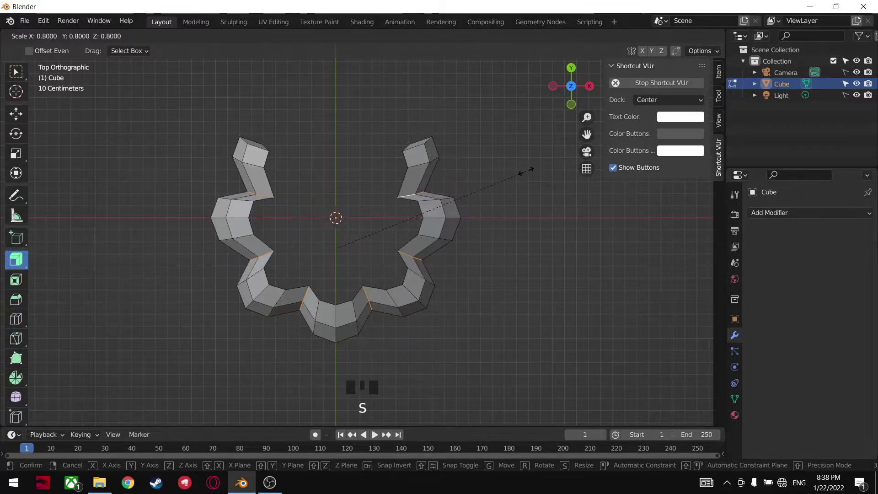
click(599, 162)
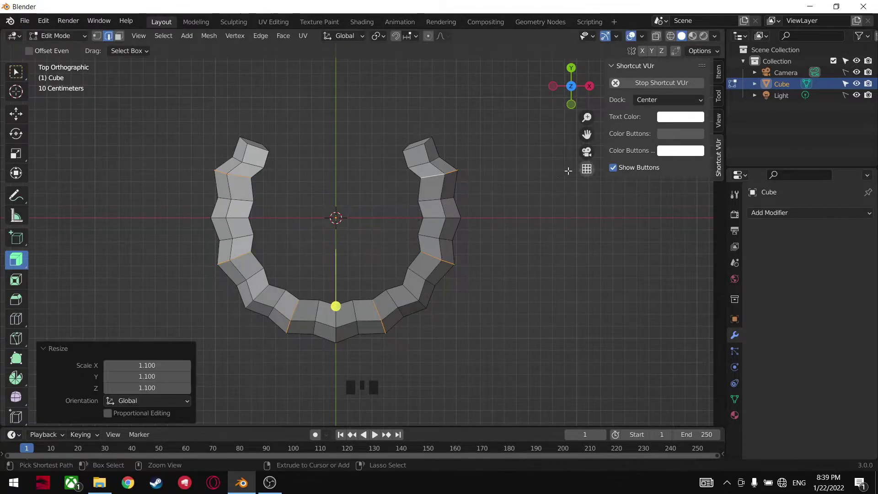
Step: Select the alternating recessed cross-section edge loops all around the U-shaped band and scale them together to 0.9
alt+shift+click(430, 201)
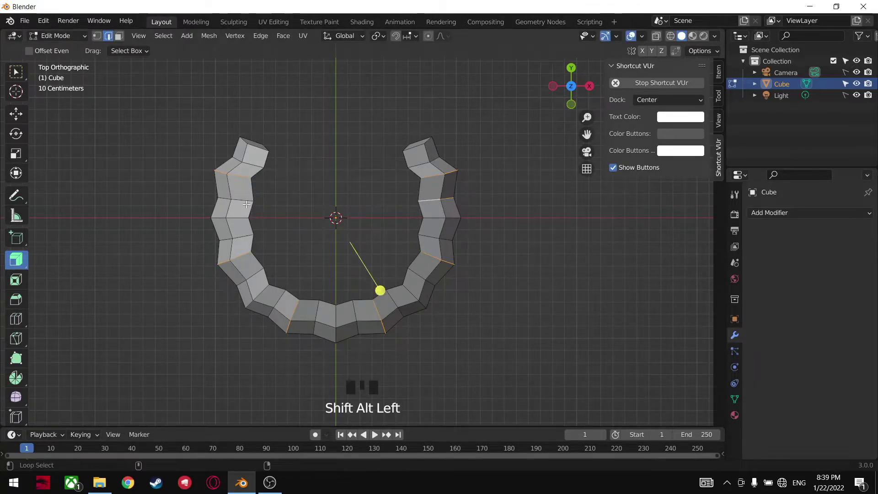
click(293, 194)
alt+shift+click(283, 171)
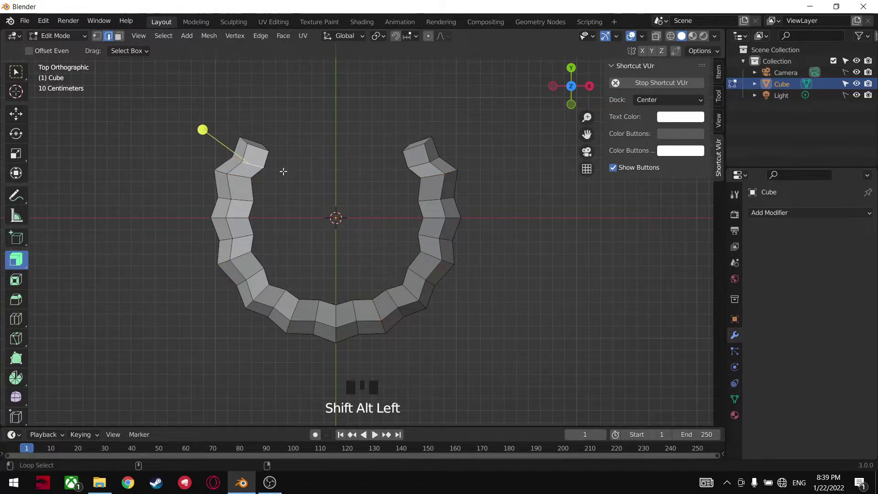
alt+shift+click(417, 163)
alt+shift+click(433, 199)
alt+shift+click(428, 239)
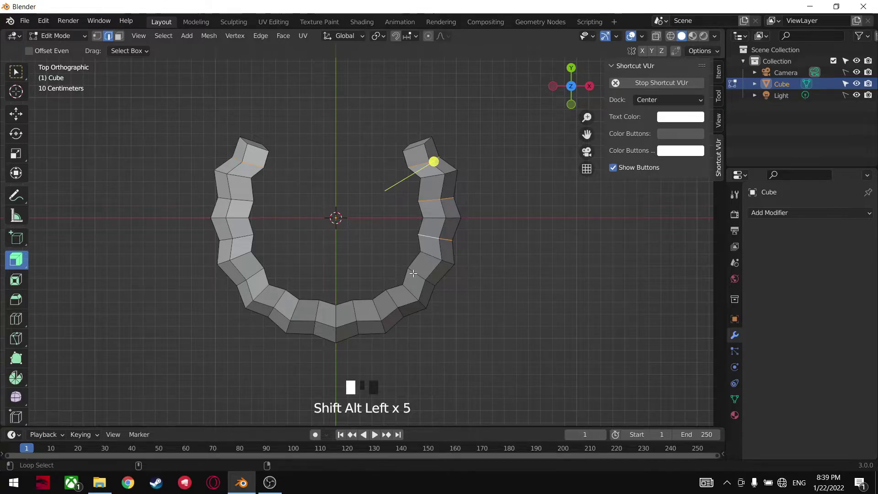
alt+shift+click(391, 310)
alt+shift+click(349, 315)
alt+shift+click(311, 311)
alt+shift+click(274, 298)
alt+shift+click(245, 259)
alt+shift+click(239, 238)
alt+shift+click(238, 206)
key(s)
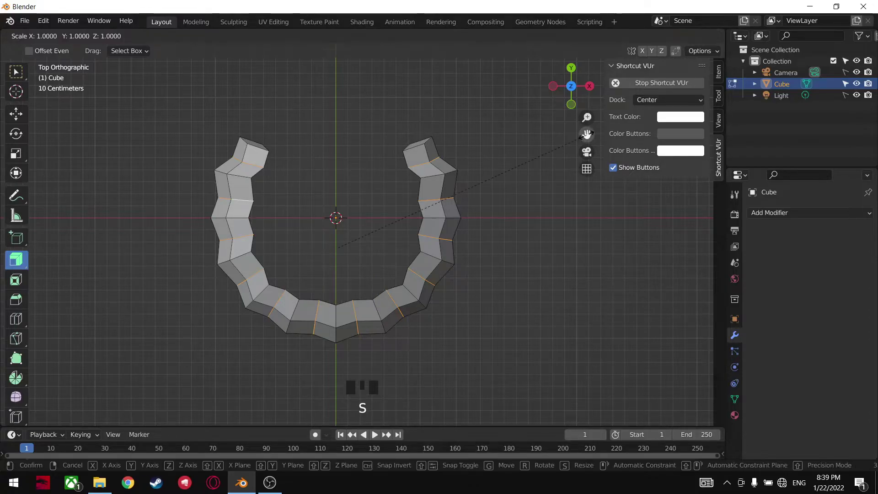
click(384, 249)
Step: Reveal the hidden part of the mesh around the wavy band
middle_drag(384, 249, 467, 165)
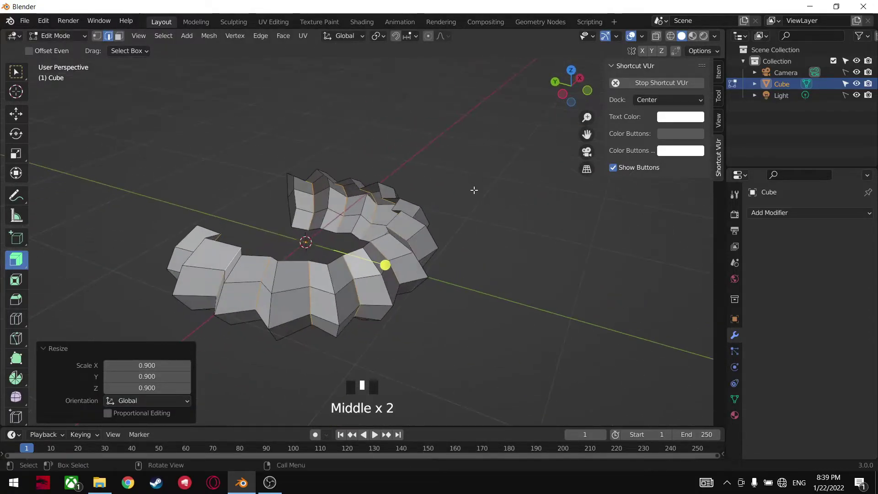
key(alt+h)
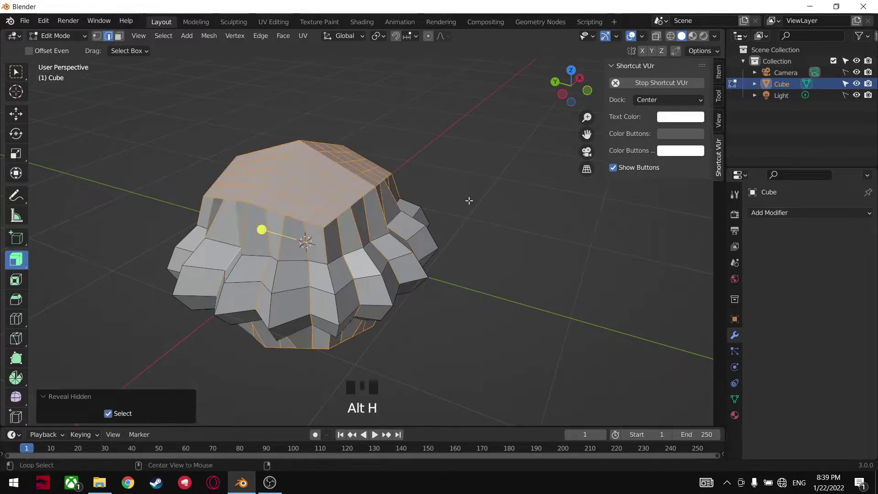
middle_drag(452, 208, 304, 229)
key(Tab)
key(Tab)
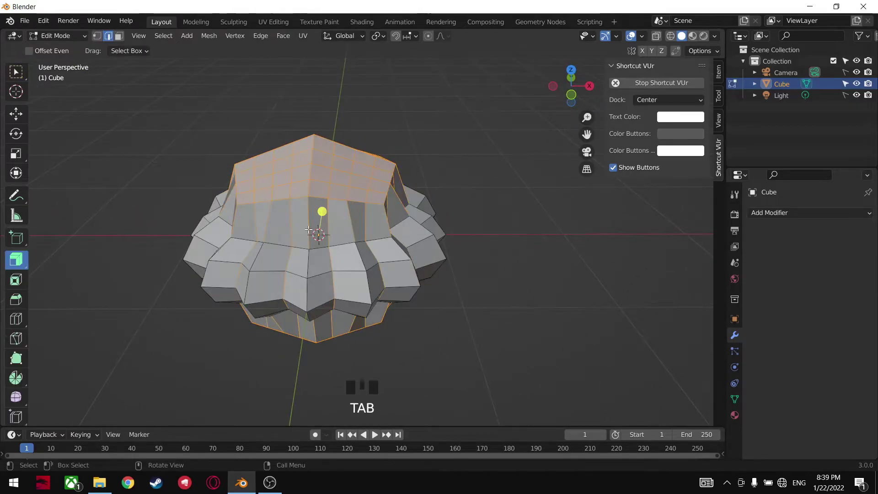
Step: Switch to face selection and box-select the visible middle rows of band faces in the front view
key(grave)
click(246, 188)
key(3)
click(488, 287)
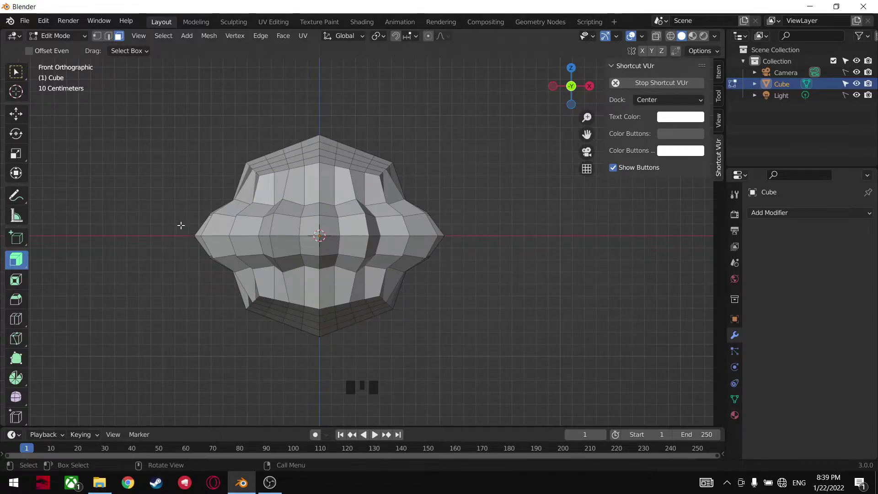
drag(180, 226, 502, 249)
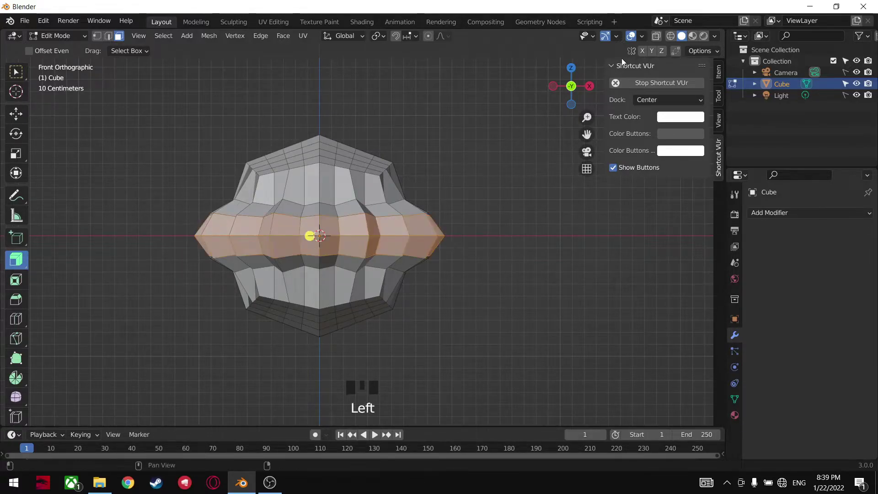
middle_drag(582, 57, 459, 186)
Step: Turn on X-ray and reselect the middle face rows through the whole mesh from the front view
key(grave)
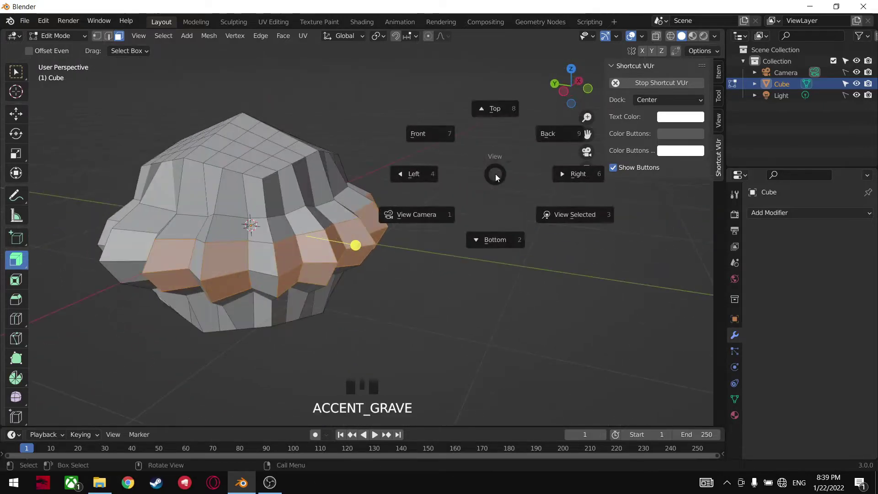
key(KP_1)
click(658, 36)
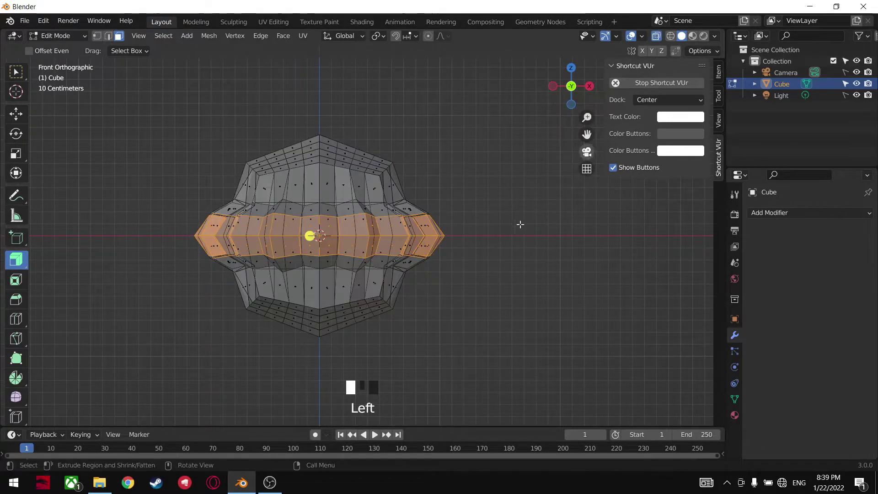
click(170, 234)
drag(174, 223, 494, 254)
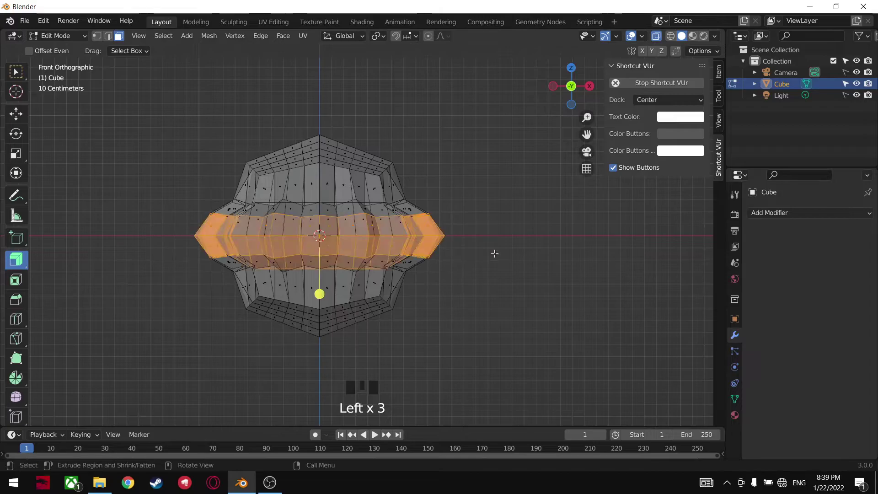
click(176, 234)
drag(191, 222, 504, 248)
middle_drag(504, 248, 484, 259)
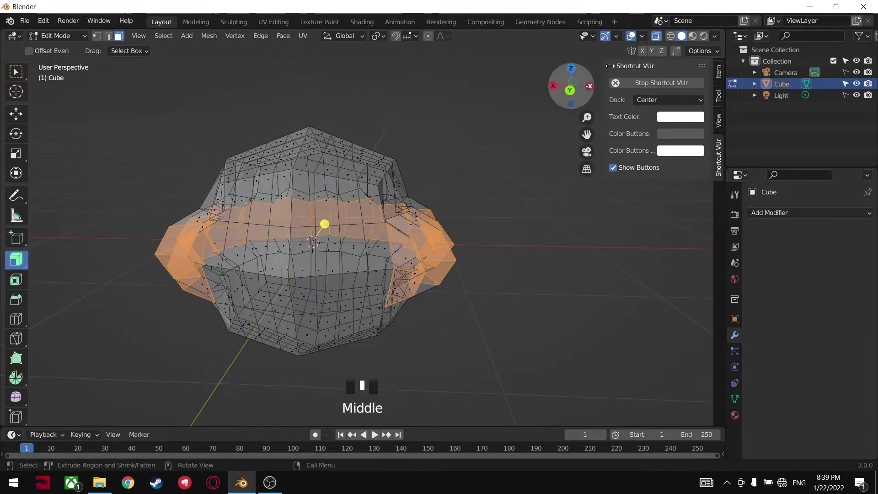
Step: Turn X-ray off and deselect the faces at the back of the mesh, keeping the band's middle rows selected
click(657, 36)
middle_drag(403, 229, 403, 197)
ctrl+click(237, 194)
ctrl+click(466, 251)
middle_drag(465, 251, 245, 255)
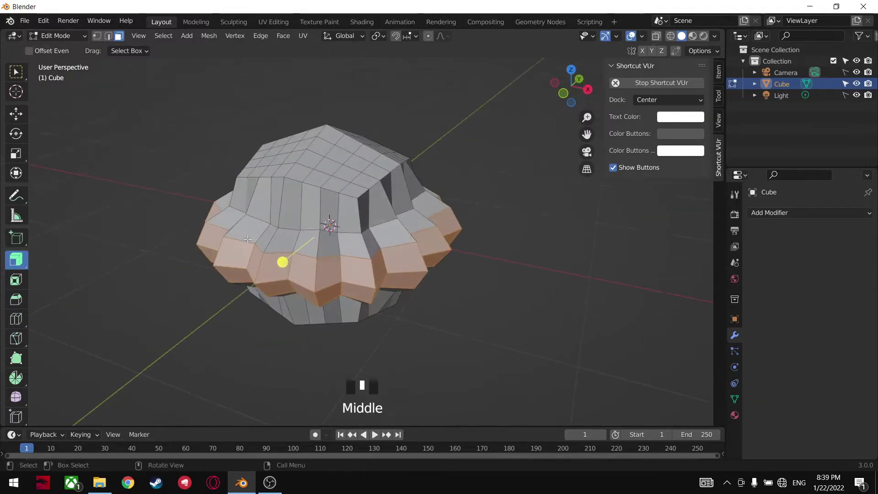
Step: Grow the selection by one row to cover the whole band, and invert it to select the rest of the mesh
click(170, 35)
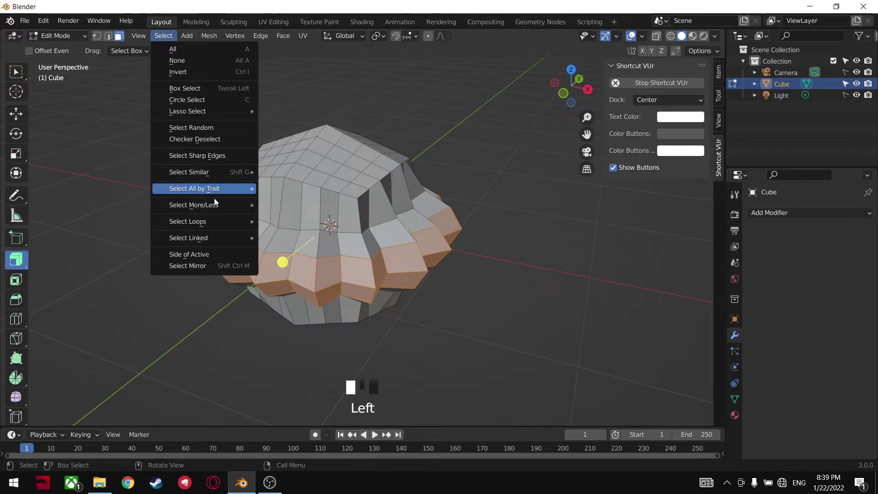
mouse_move(226, 207)
click(284, 205)
middle_drag(284, 204, 452, 261)
key(ctrl+i)
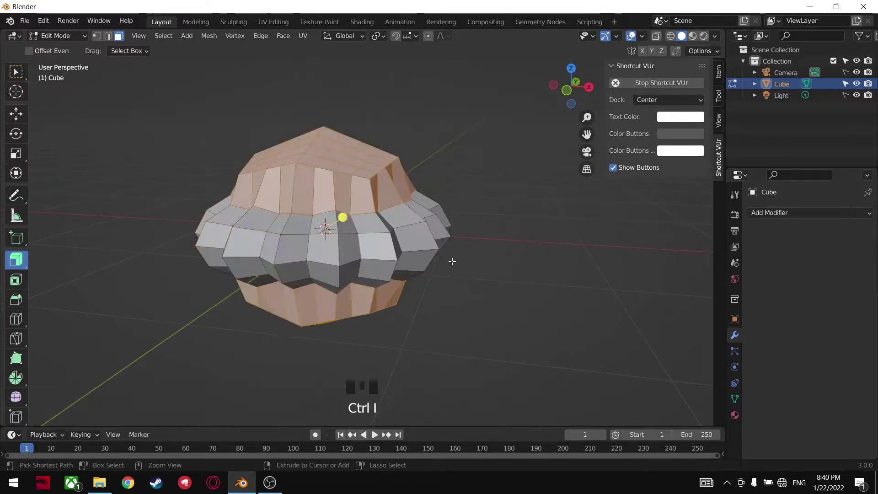
Step: Create a vertex group, assign the selected faces to it with weight 1.000, and deselect the group
click(734, 399)
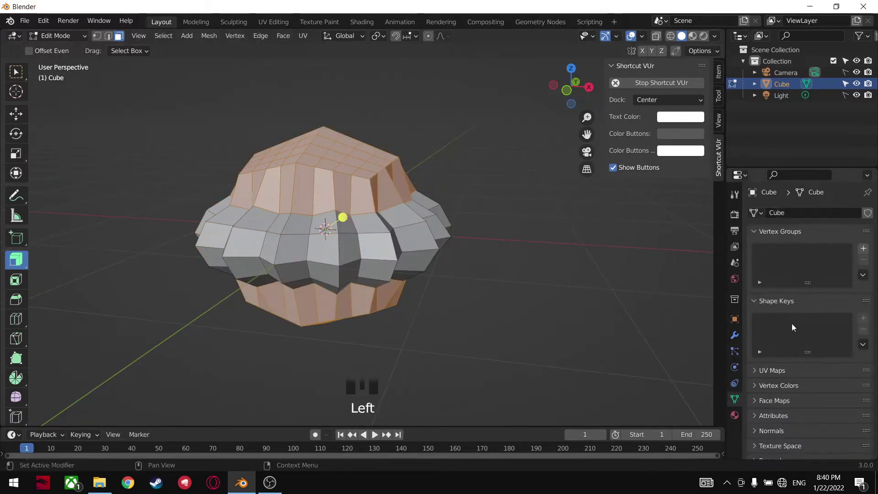
click(863, 249)
click(796, 269)
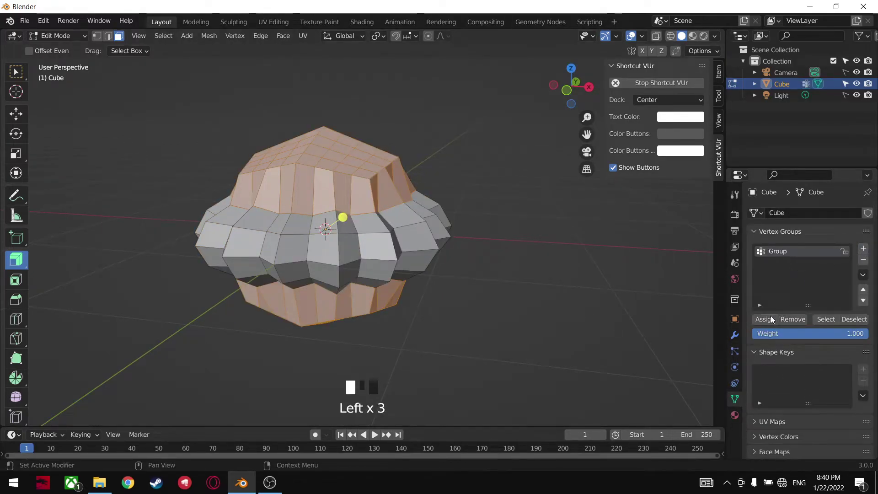
click(848, 320)
click(833, 320)
click(853, 322)
Step: Add one loop cut around the base of the raised band with a slide factor of 0.8
middle_drag(502, 324, 320, 233)
key(ctrl+r)
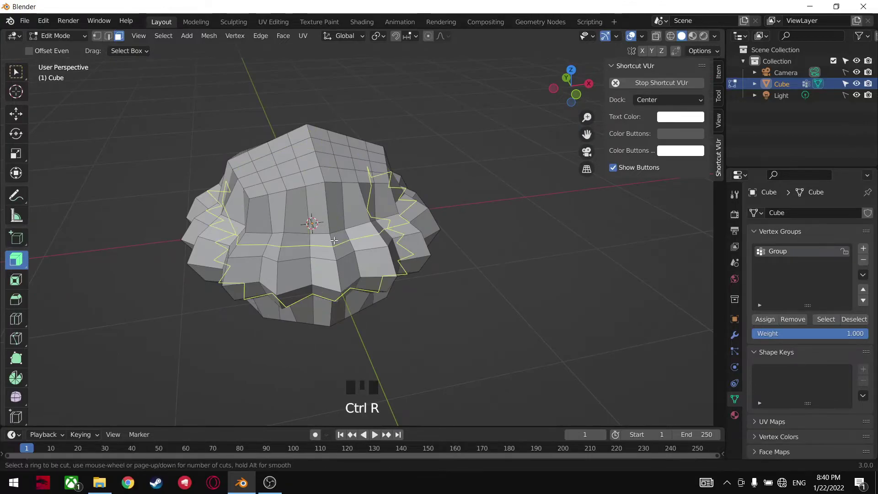
click(333, 231)
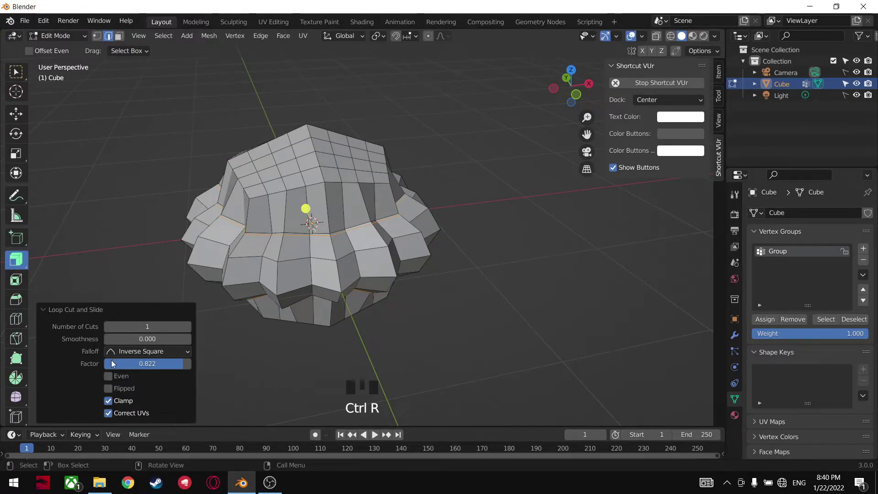
click(164, 361)
text(0.8)
key(Return)
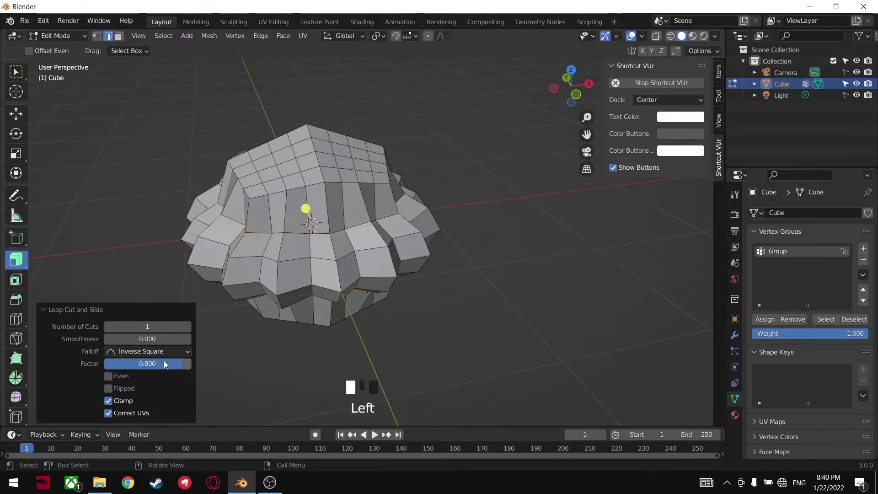
click(508, 324)
Step: Return to Object Mode and apply smooth shading to the object
key(Tab)
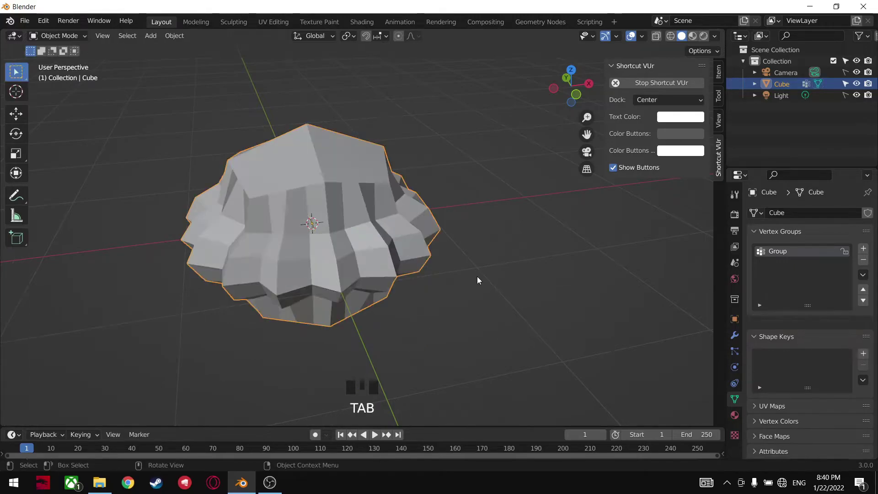
right_click(299, 199)
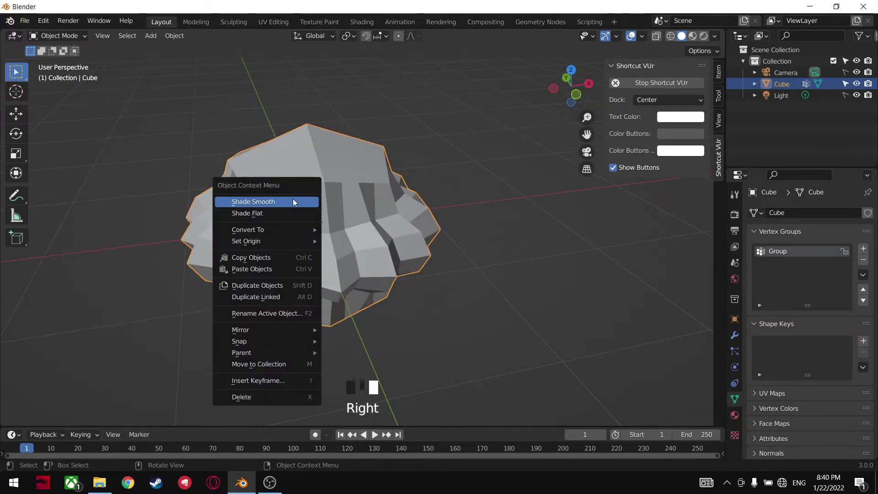
right_click(295, 200)
middle_drag(457, 216, 477, 245)
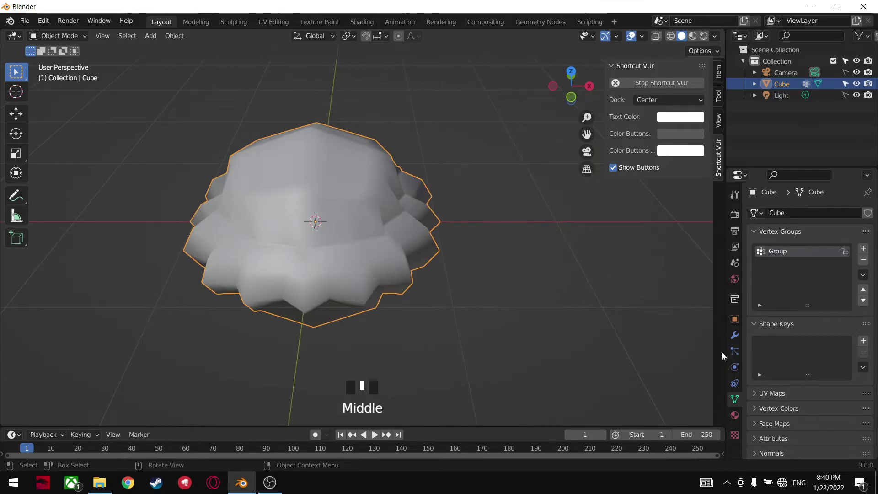
Step: Add a Subdivision Surface modifier and set its viewport level to 2
click(734, 335)
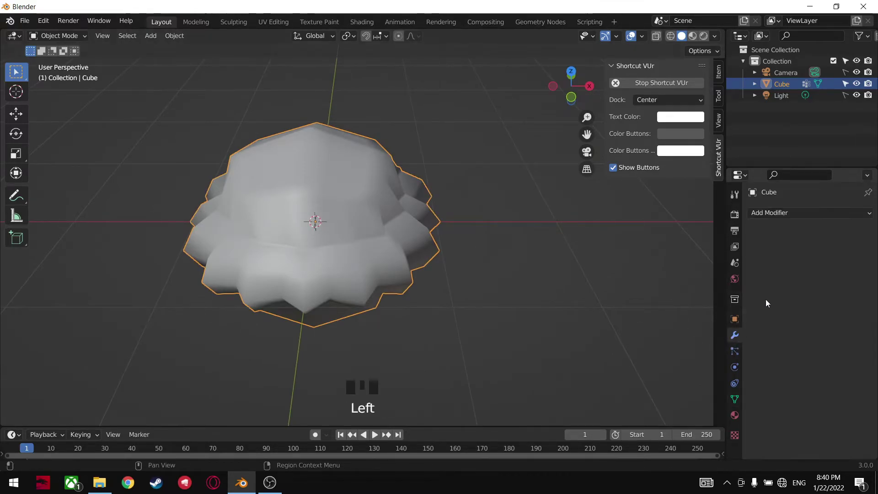
click(808, 211)
click(658, 417)
middle_drag(378, 319, 399, 290)
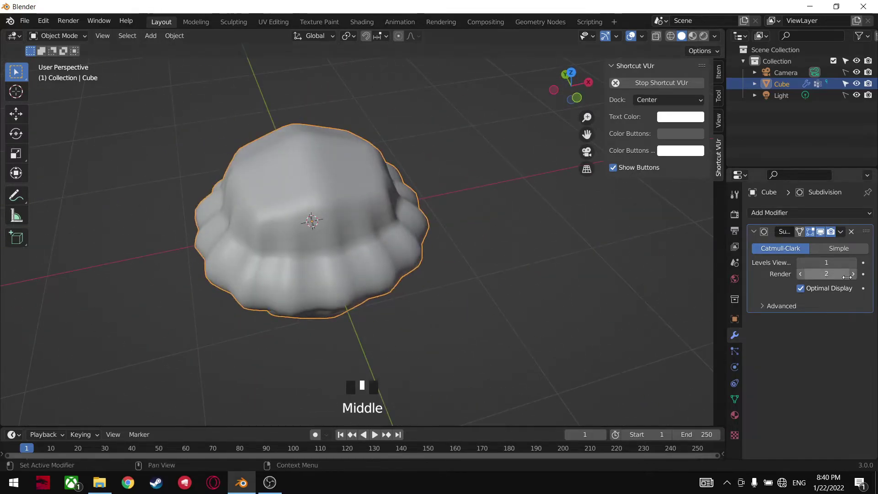
click(852, 262)
Step: Add a Displace modifier and limit it to the vertex group Group
click(833, 214)
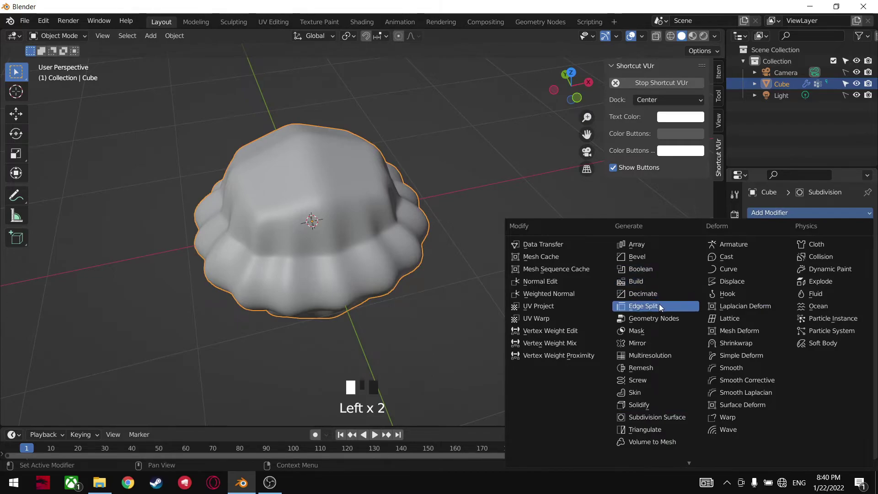
click(732, 281)
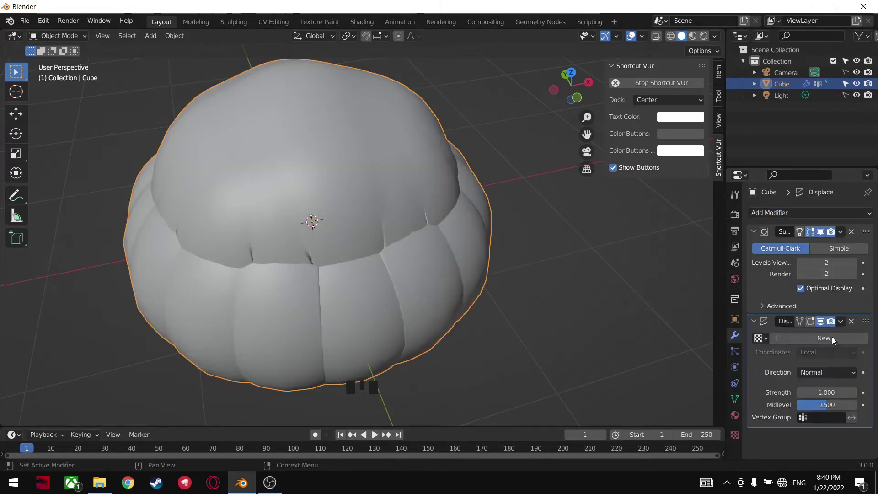
click(823, 417)
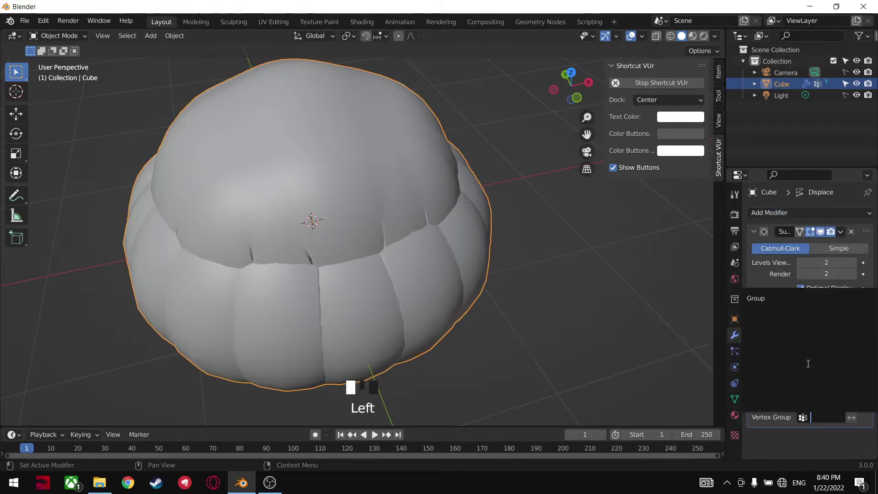
click(793, 299)
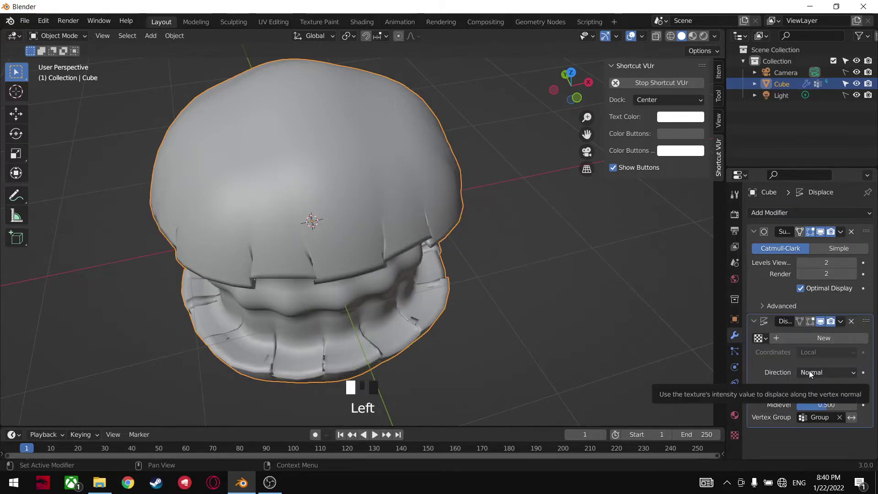
Step: Create a new texture for the Displace modifier, set its type to Clouds, and return to the modifier settings
middle_drag(303, 261, 347, 263)
click(799, 339)
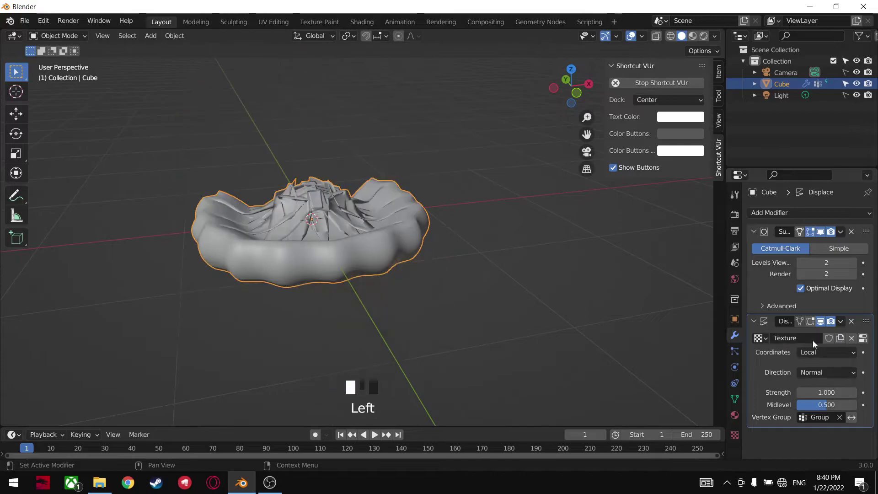
click(864, 338)
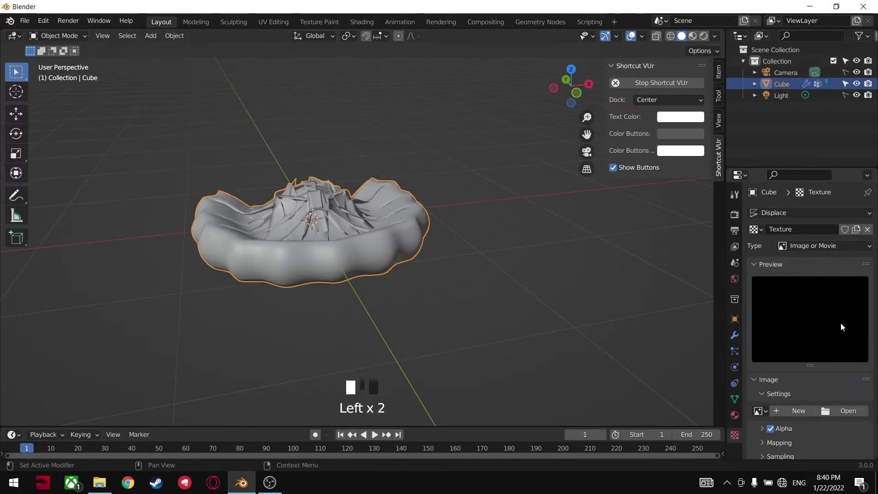
click(825, 246)
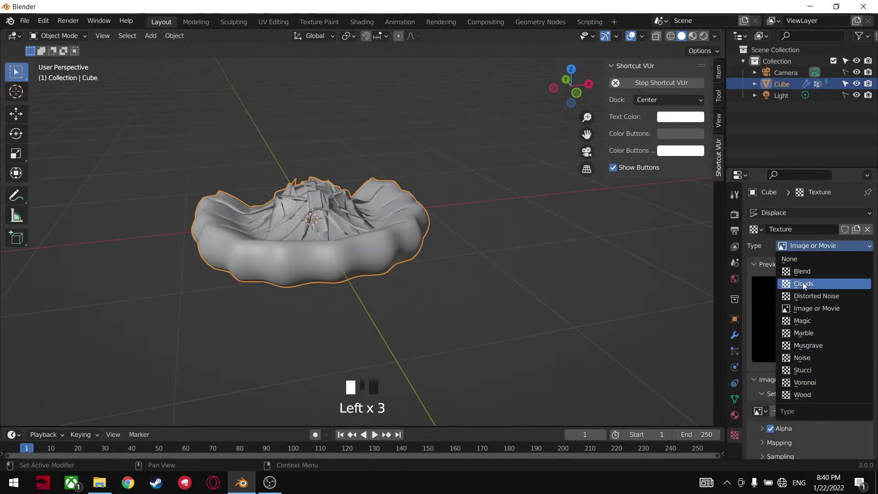
click(804, 283)
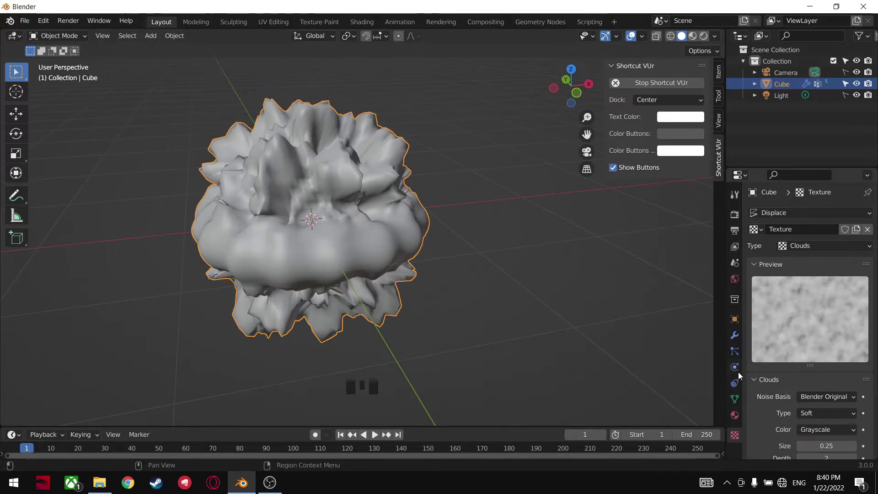
click(735, 336)
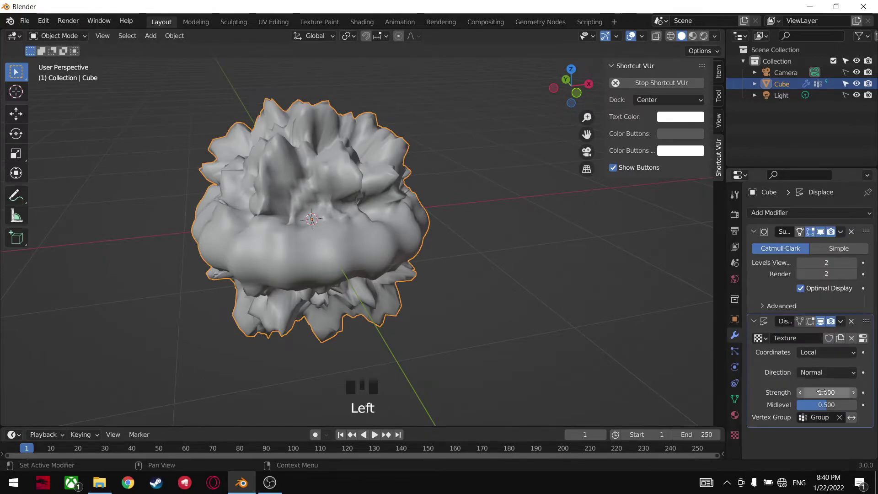
Step: Set the Displace modifier's strength to 0.05
double_click(822, 392)
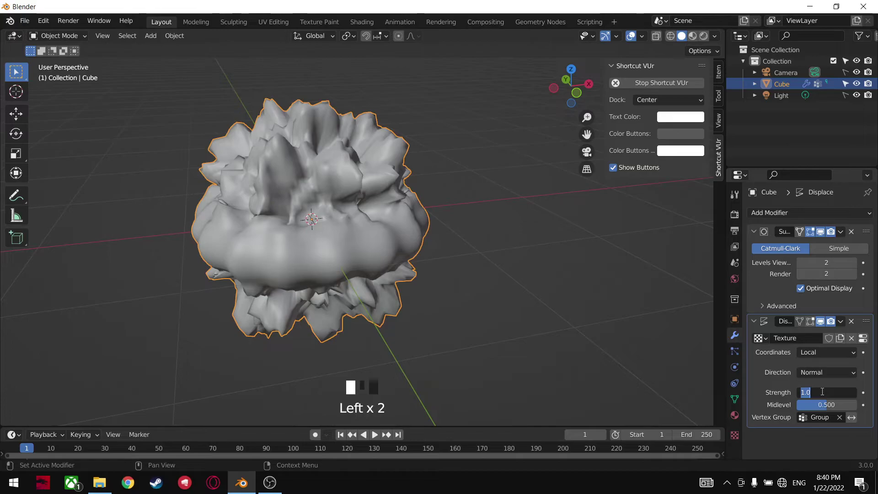
text(0.5)
key(Return)
click(816, 392)
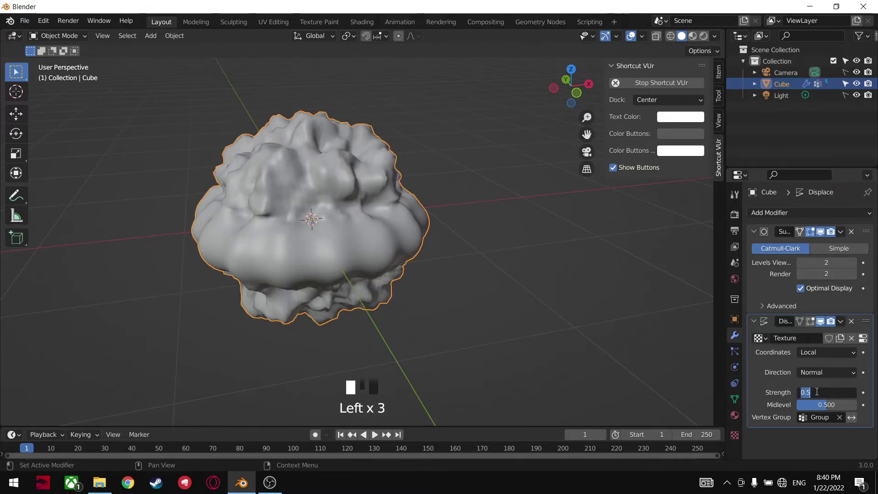
text(.05)
key(Return)
mouse_move(372, 240)
middle_down()
mouse_move(372, 280)
mouse_move(290, 227)
mouse_move(322, 202)
mouse_move(383, 227)
middle_up()
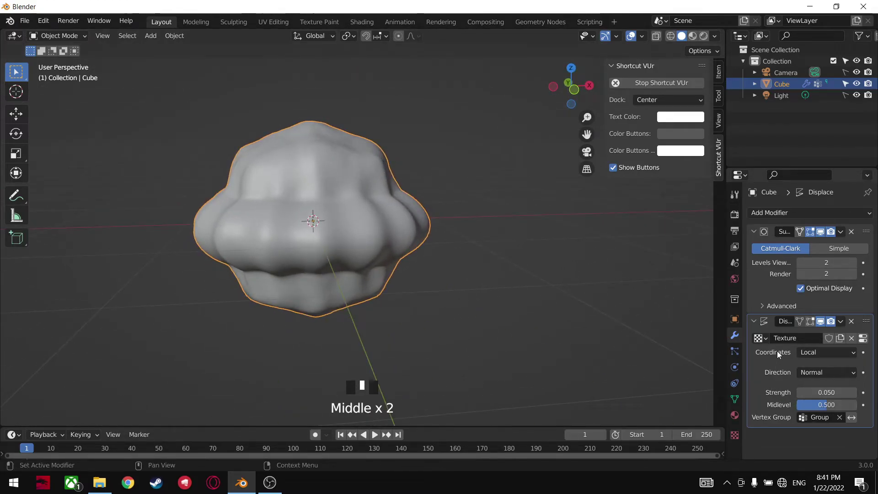
Step: Try applying the Displace modifier before the Subdivision modifier, and undo both applications
key(ctrl+a)
key(ctrl+a)
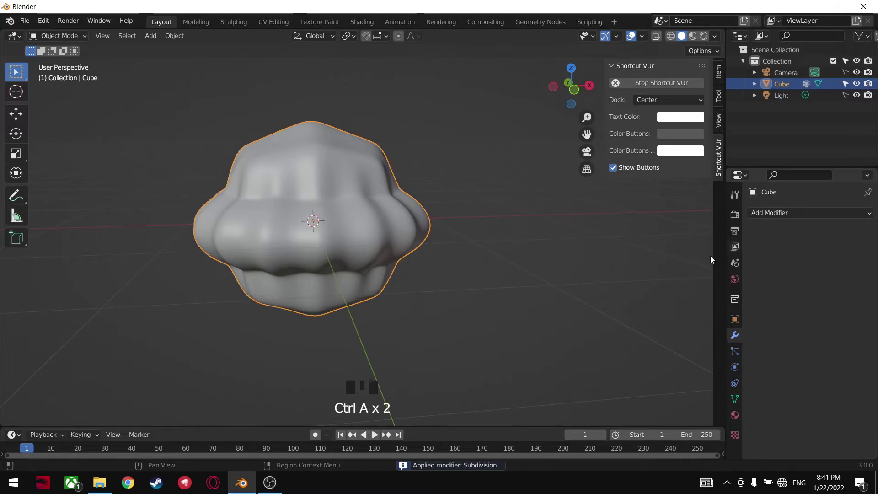
key(grave)
key(8)
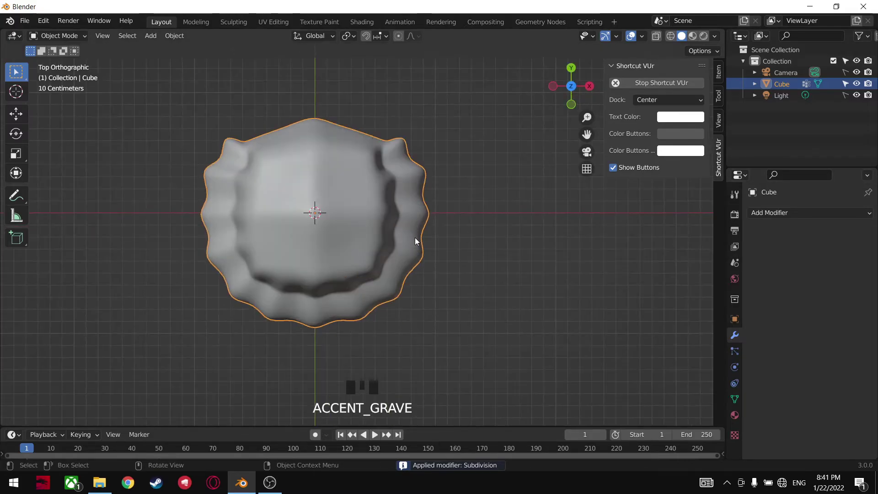
key(grave)
key(ctrl+z)
key(ctrl+z)
key(ctrl+z)
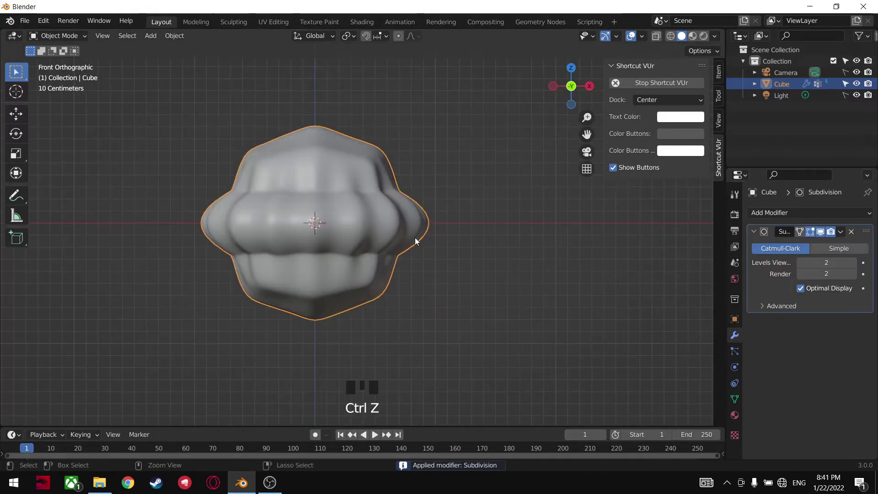
Step: Apply the Subdivision modifier first and the Displace modifier second to the Cube object
key(ctrl+a)
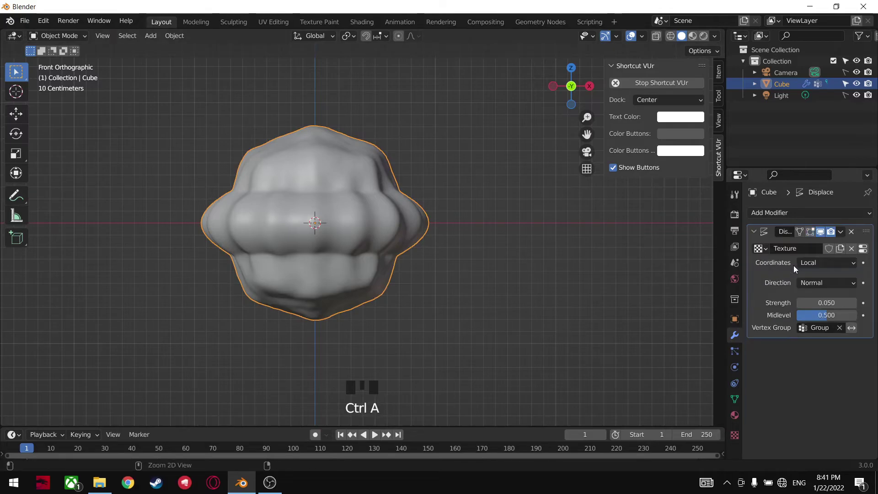
key(ctrl+a)
key(grave)
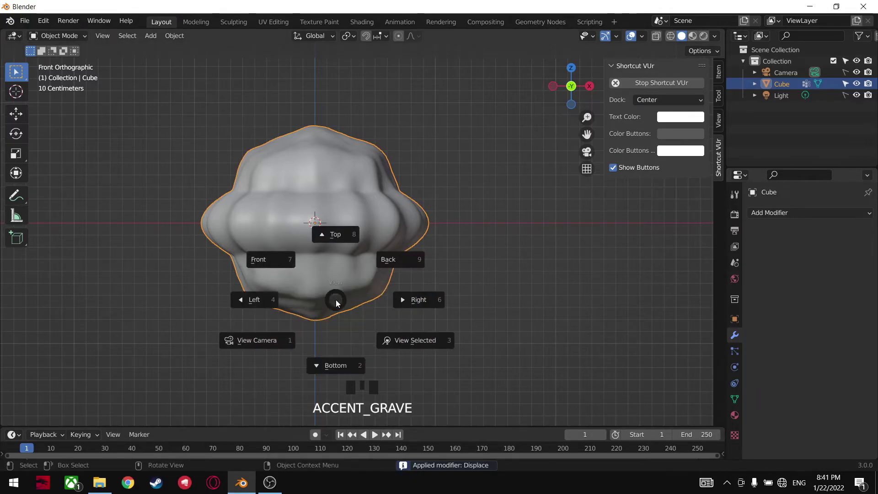
key(grave)
Step: In Edit Mode, select the whole mesh and scale it by 1.3 along the X axis
scroll(396, 253, down, 3)
scroll(432, 224, up, 2)
key(Tab)
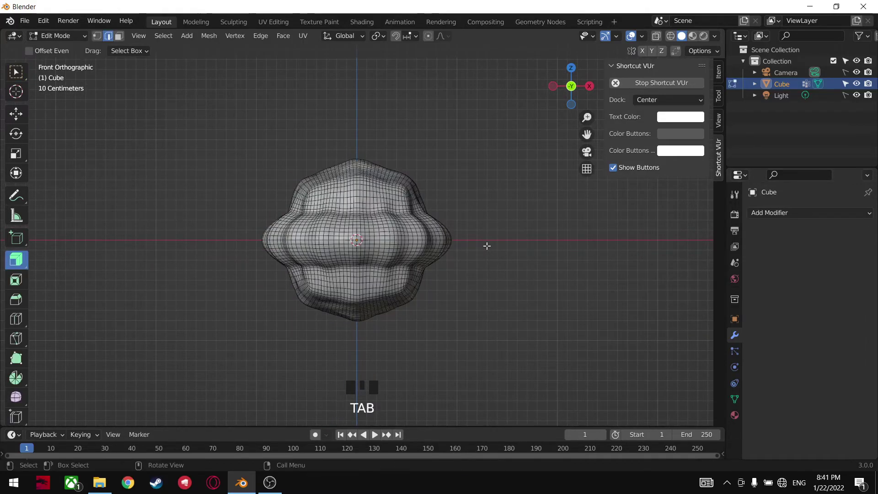
key(a)
key(s)
text(x)
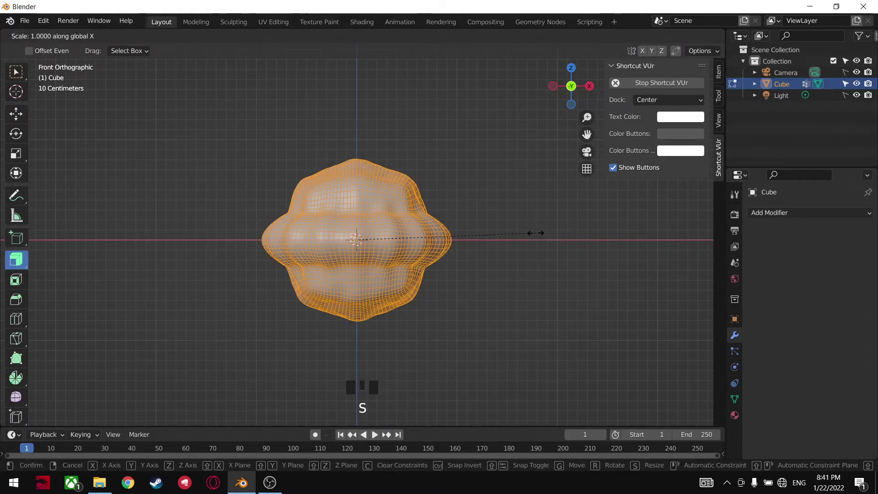
text(1.3)
key(Return)
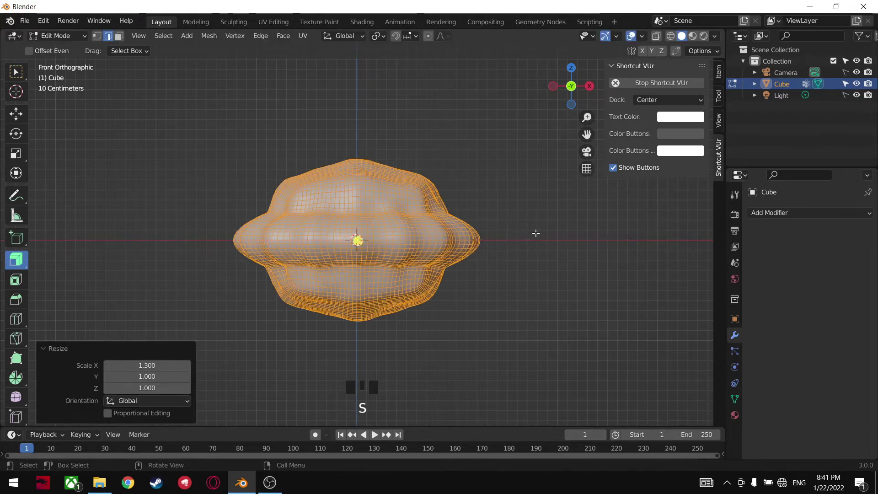
click(165, 365)
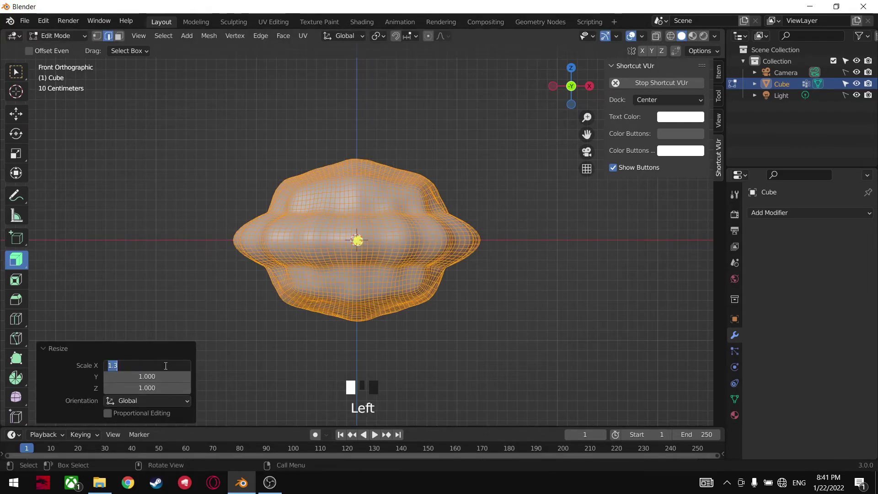
click(464, 355)
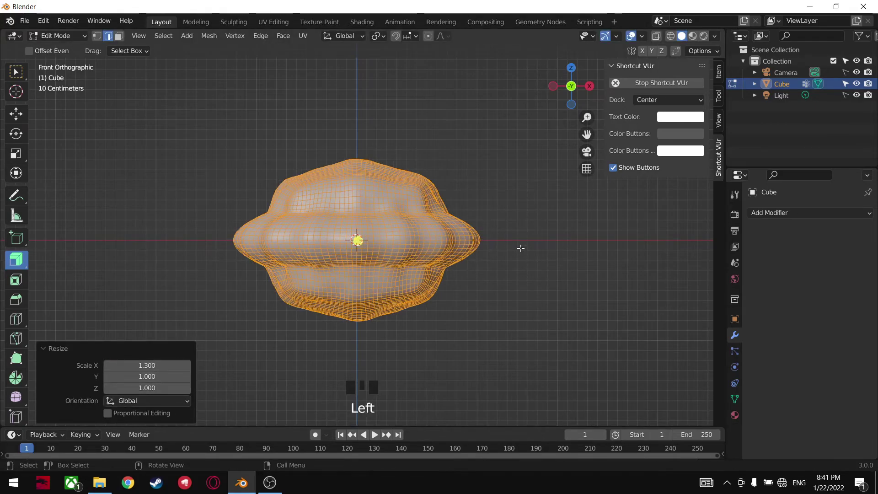
text(sz1.1)
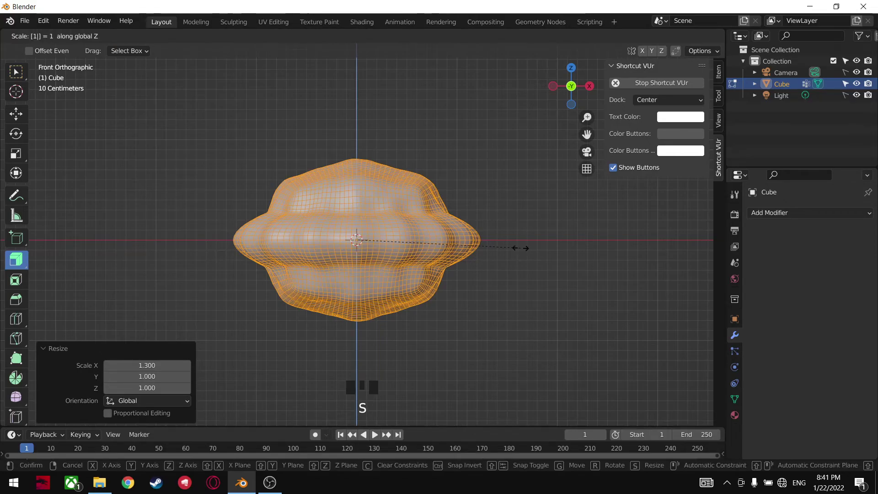
key(Escape)
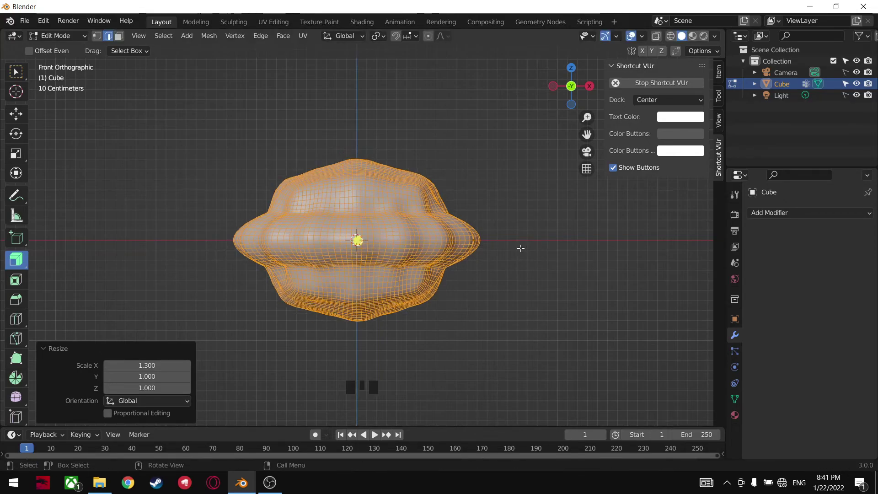
key(s)
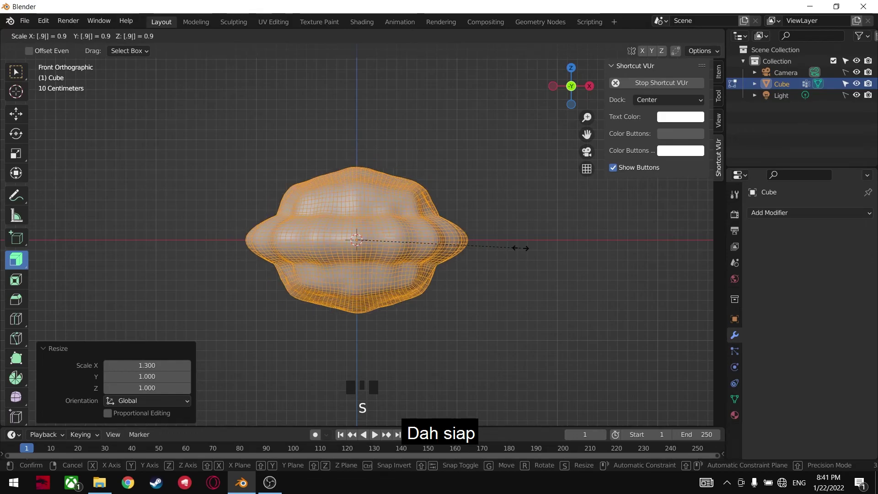
right_click(517, 247)
key(ctrl+z)
text(s.9)
key(Escape)
key(Escape)
text(s.)
key(Escape)
key(Escape)
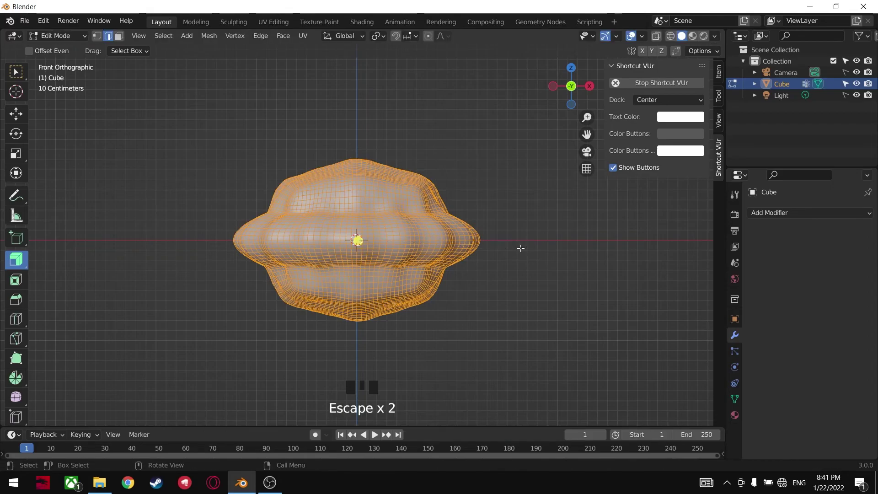
Step: Scale the whole mesh by 0.9 along the Z axis and return to Object Mode
text(sz.9)
key(Return)
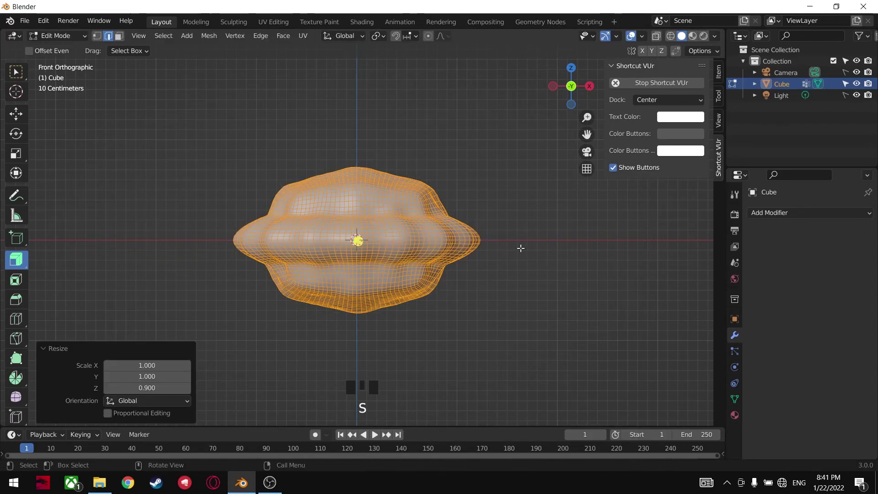
click(147, 388)
middle_drag(488, 296, 485, 250)
click(551, 320)
key(Tab)
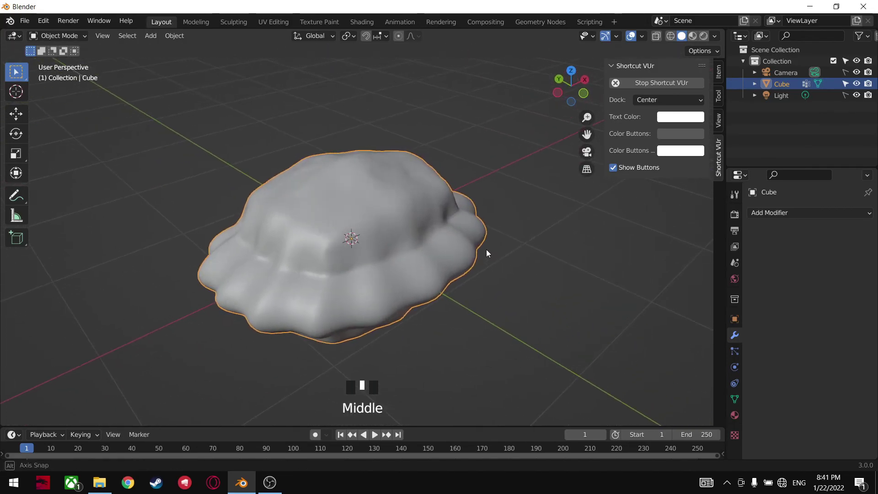